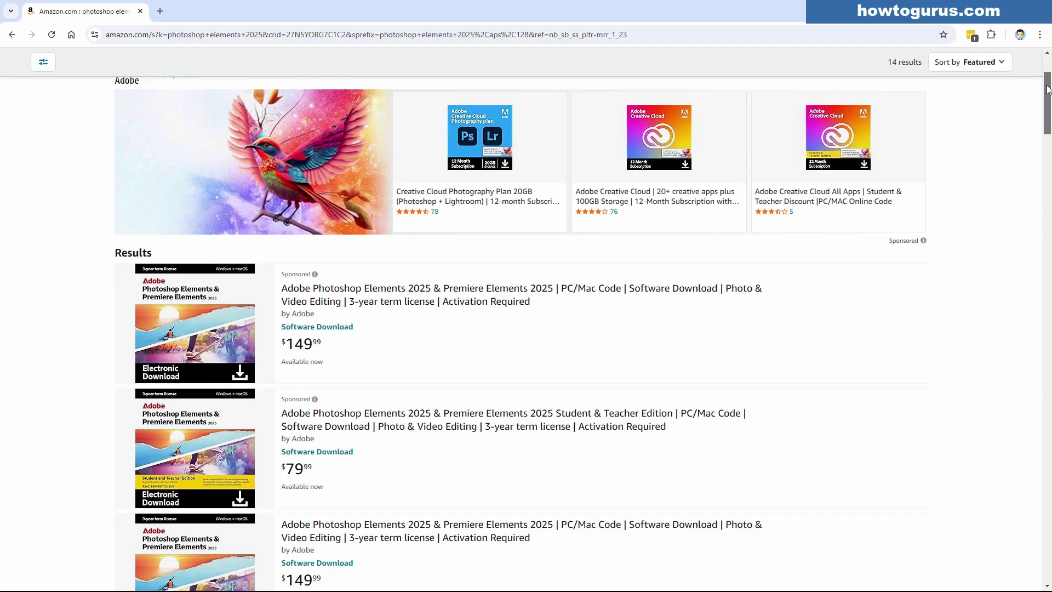
Scroll the Amazon Photoshop Elements 2025 results down to the $79.99 student edition and $149.99 bundle
scroll(1047, 104, down, 5)
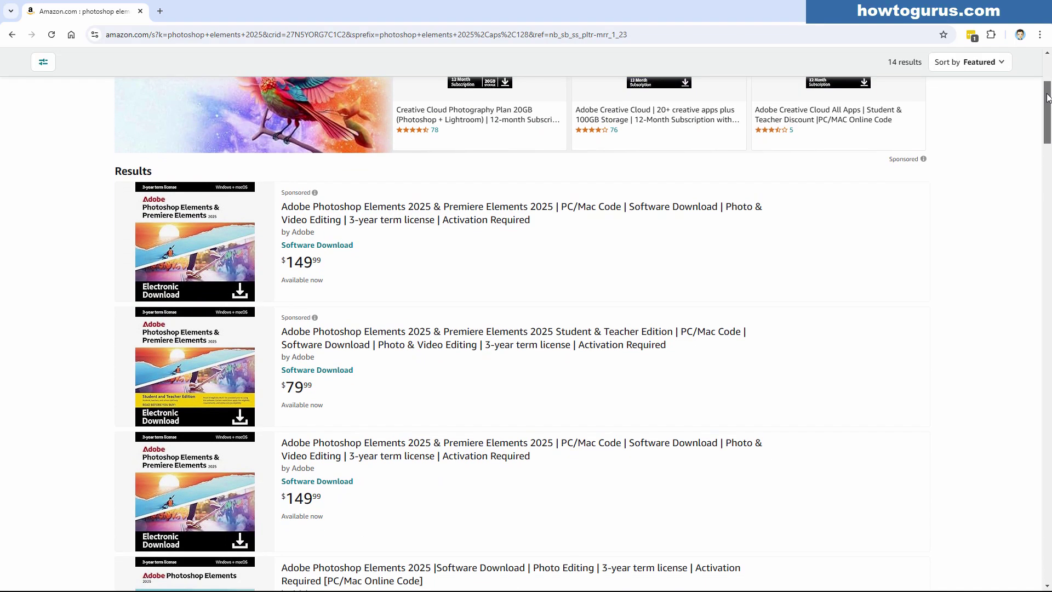
drag(1047, 104, 1048, 166)
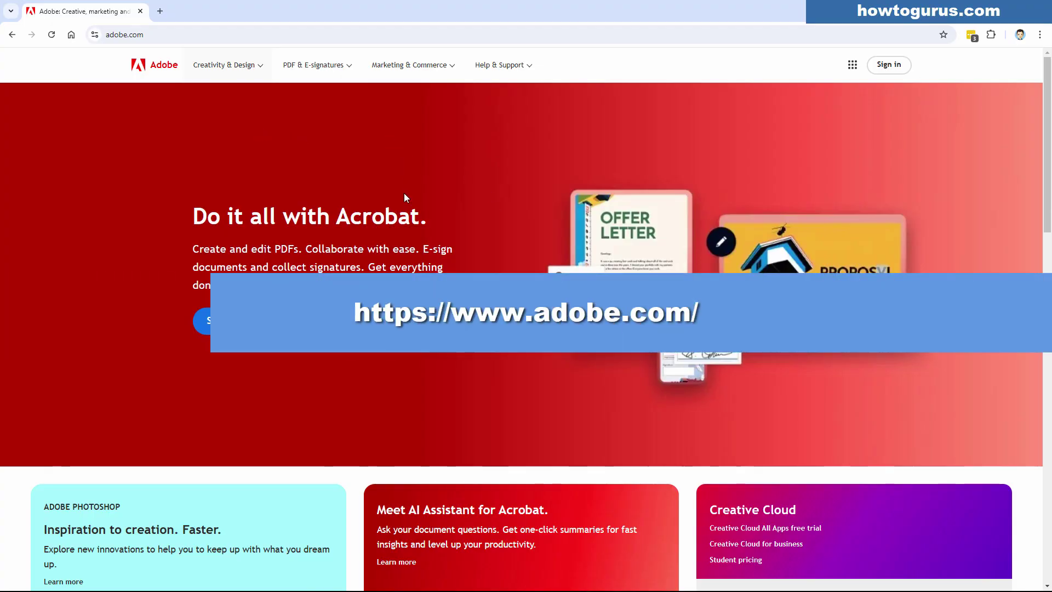
Scroll to the adobe.com footer and open the Adobe Elements 2025 Family page
scroll(403, 202, down, 12)
scroll(405, 203, down, 7)
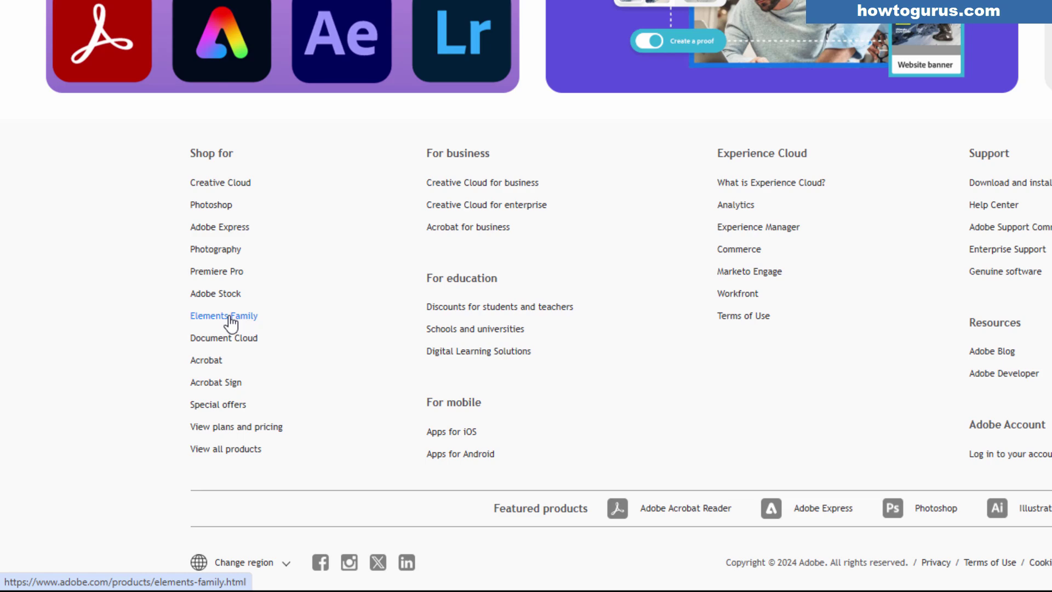
click(213, 324)
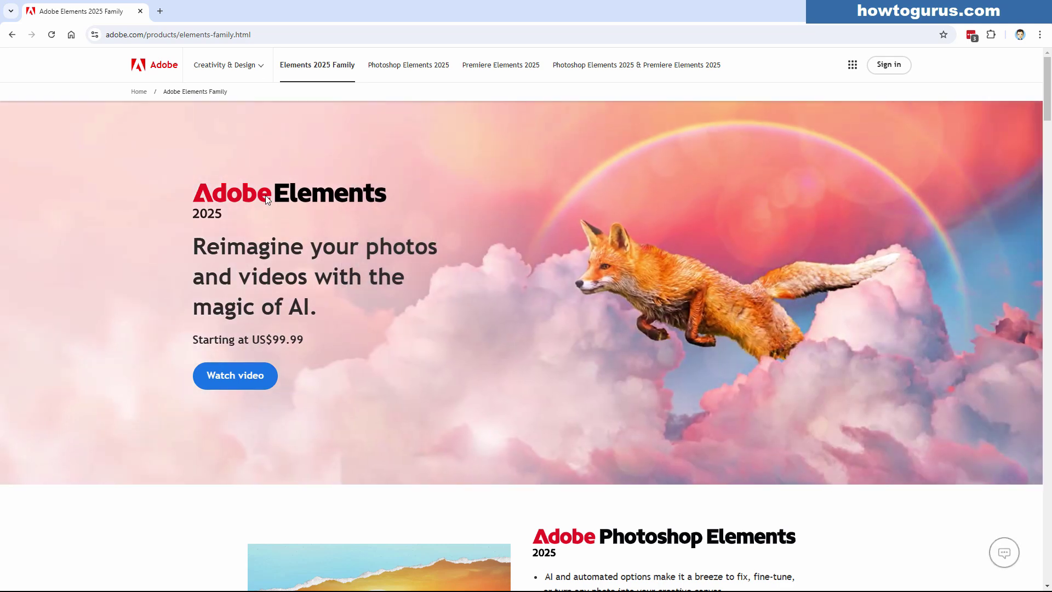
Scroll through the product, comparison and pricing sections to Photoshop Elements 2025 at US$99.99
scroll(402, 330, down, 7)
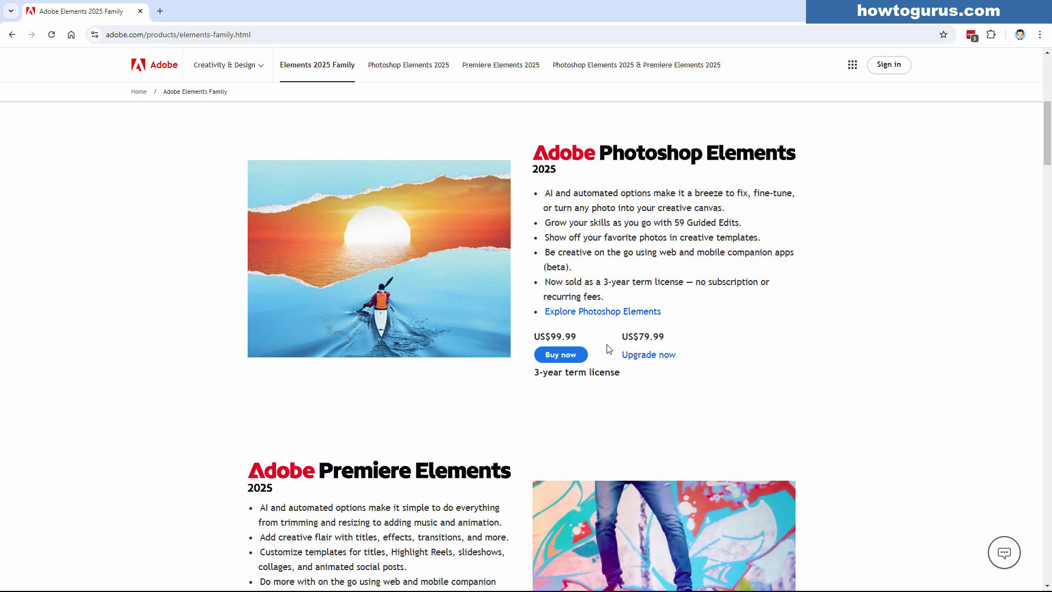
scroll(504, 422, down, 4)
scroll(483, 395, down, 2)
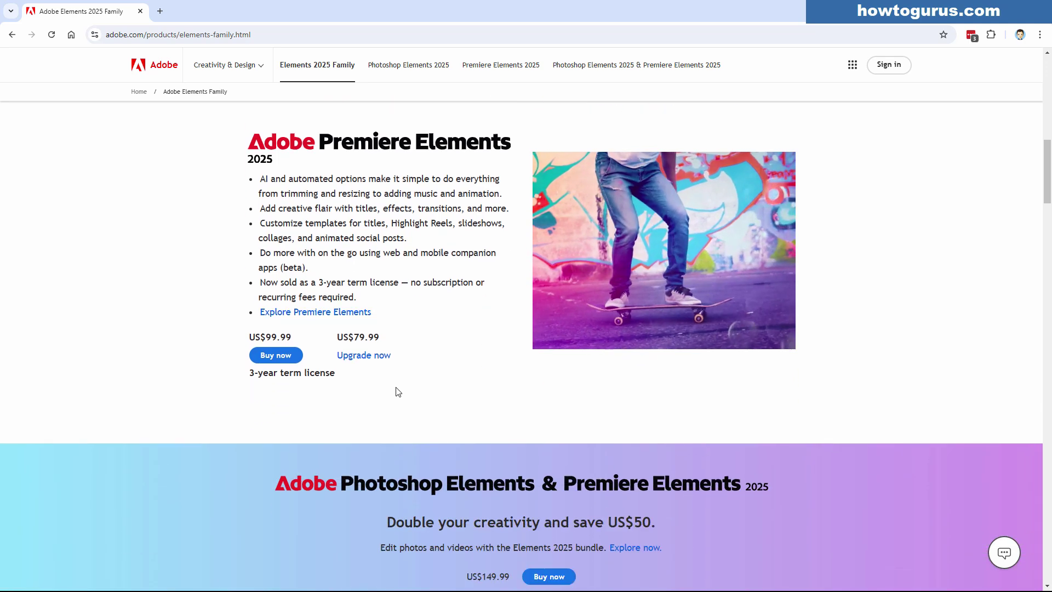
scroll(476, 353, down, 1)
scroll(475, 353, down, 3)
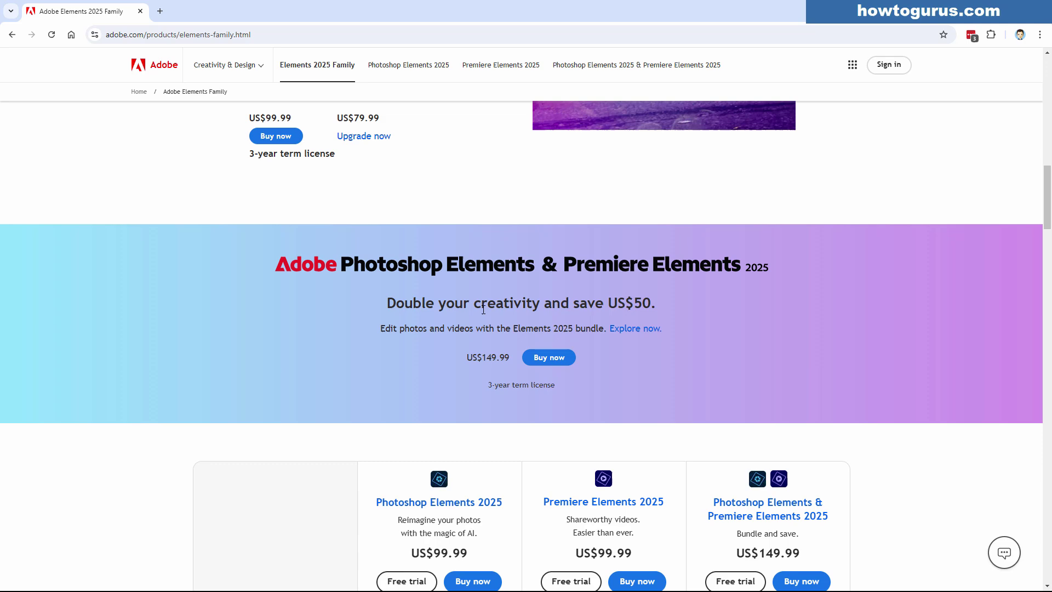
scroll(432, 346, up, 5)
scroll(433, 350, down, 5)
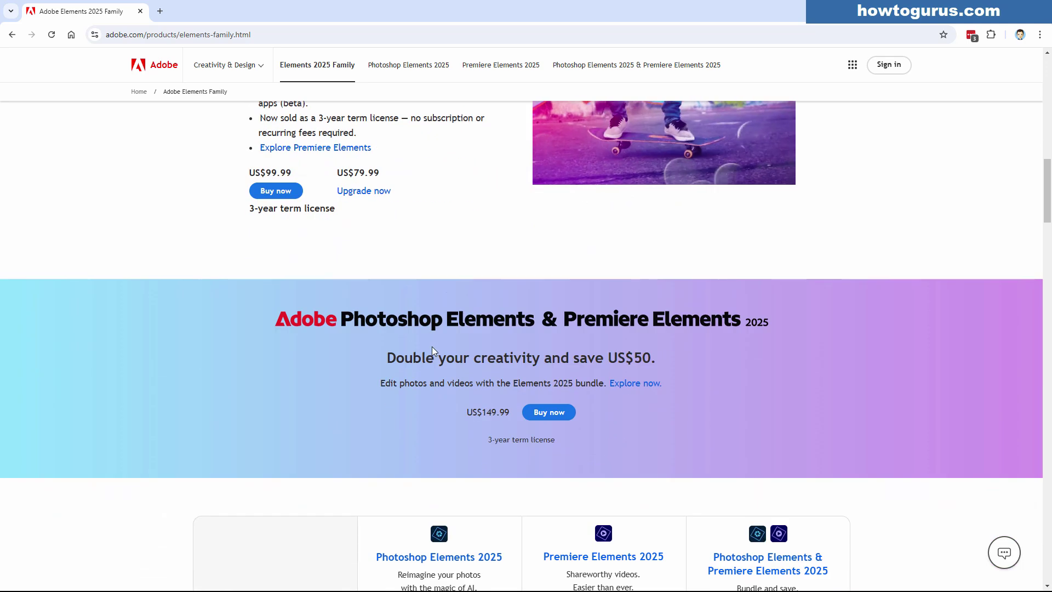
scroll(432, 345, down, 4)
scroll(433, 346, down, 15)
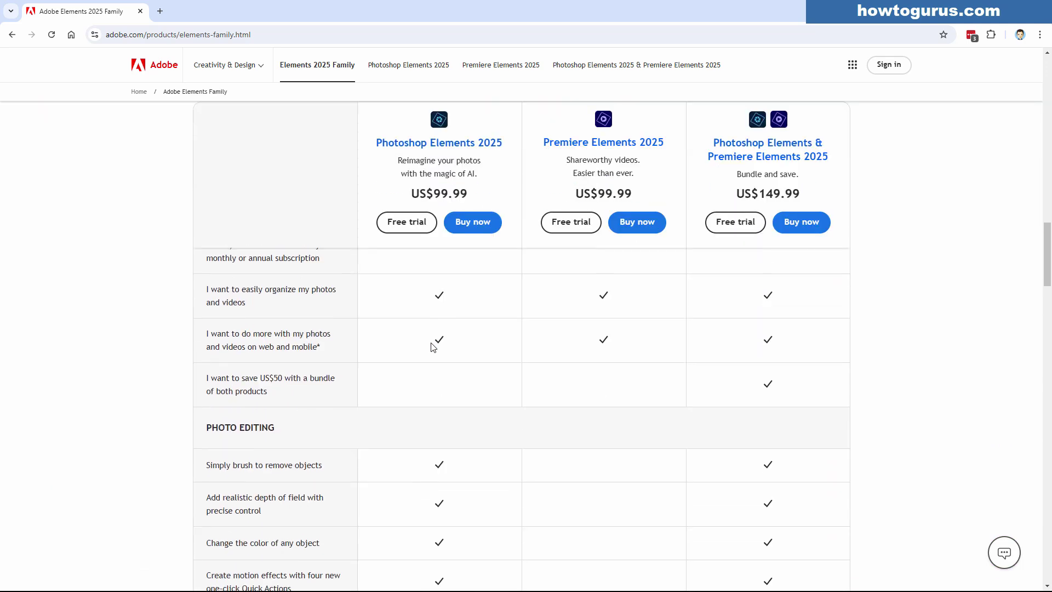
scroll(431, 346, down, 20)
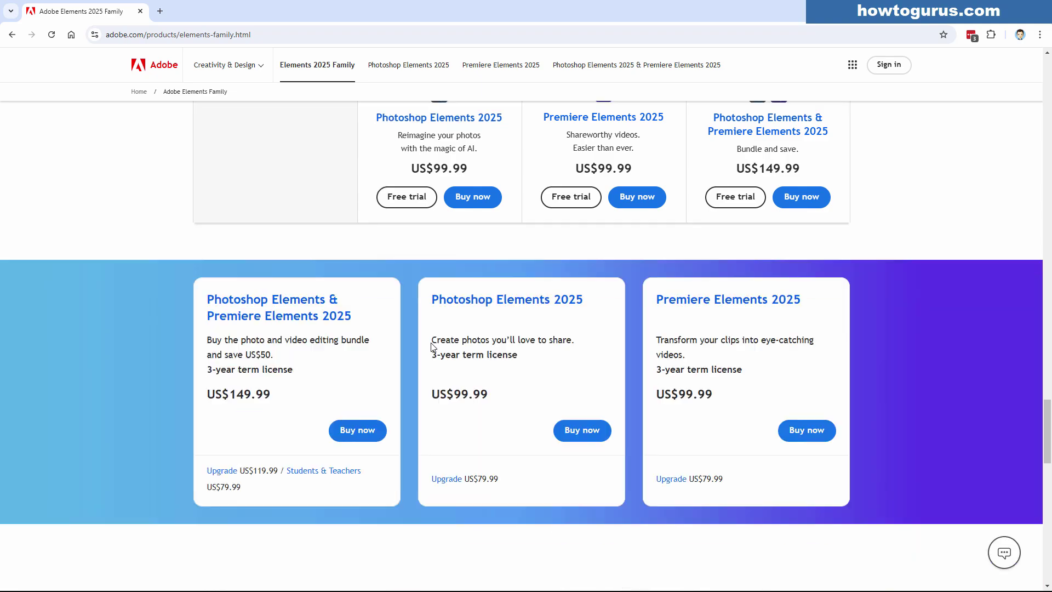
scroll(431, 346, down, 2)
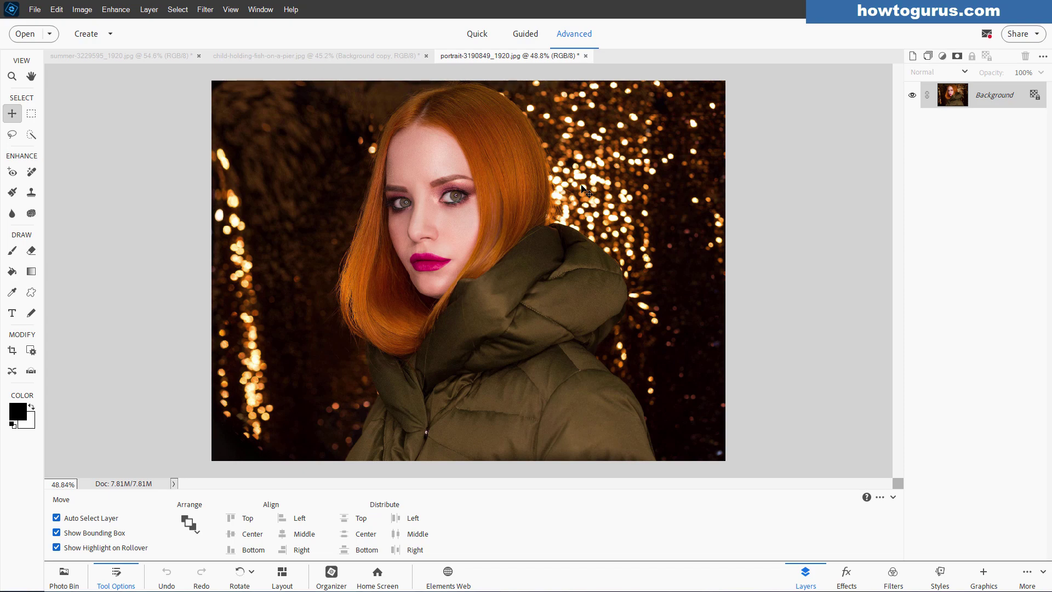
Switch to the summer-3229595 beach photo and select the Remove Tool
click(117, 56)
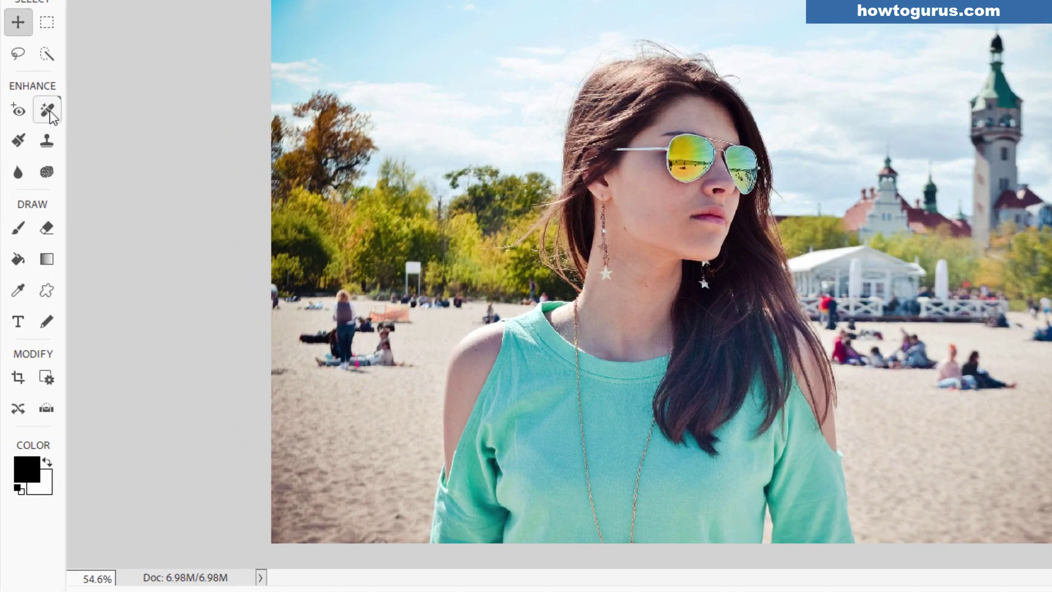
click(51, 110)
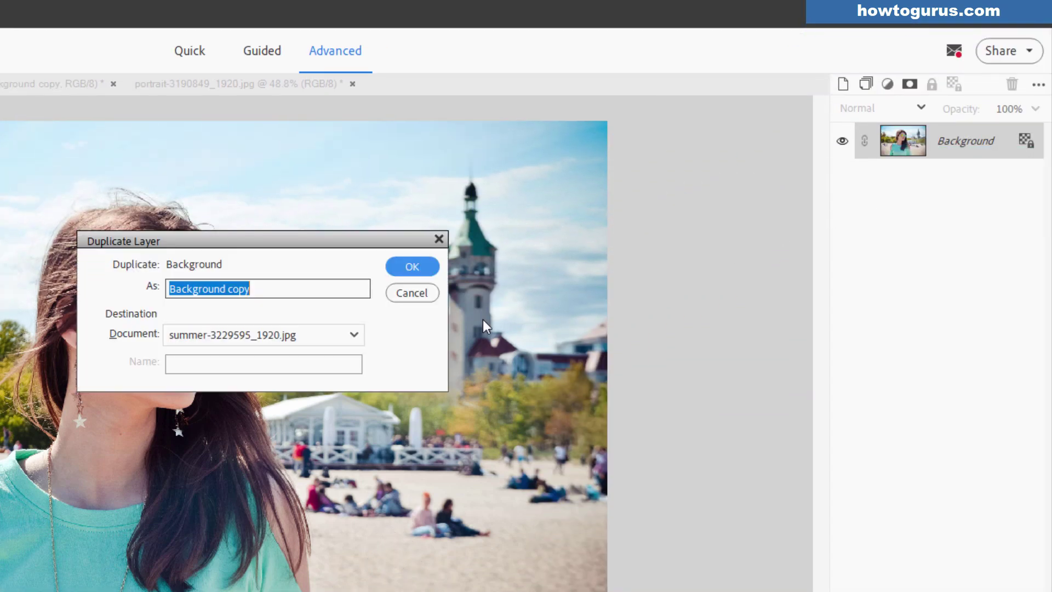
Create the Background copy layer and paint out the seated beachgoers behind the woman
click(408, 269)
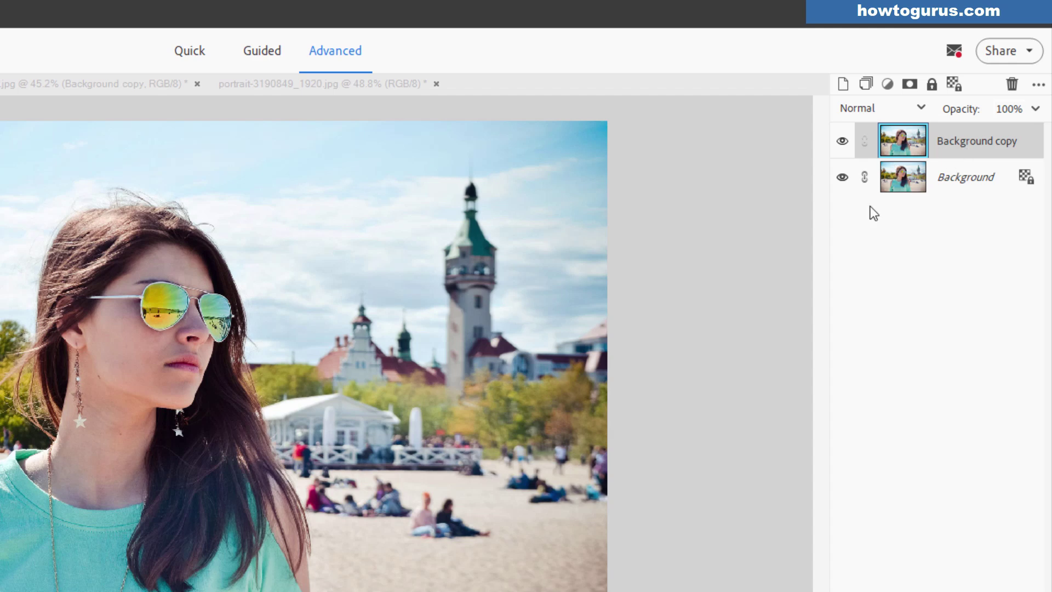
drag(433, 501, 474, 520)
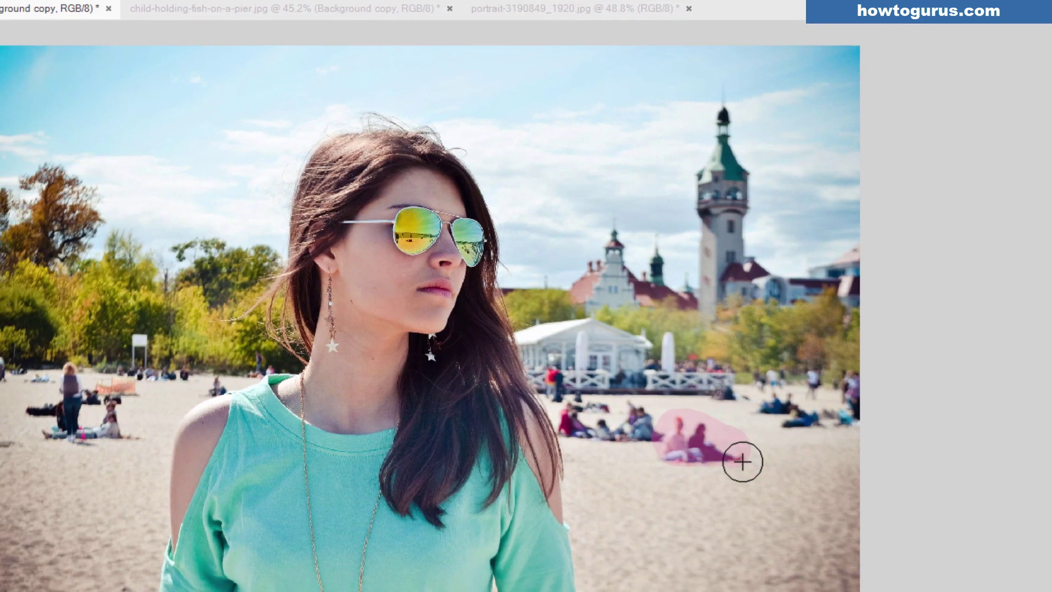
drag(743, 461, 739, 463)
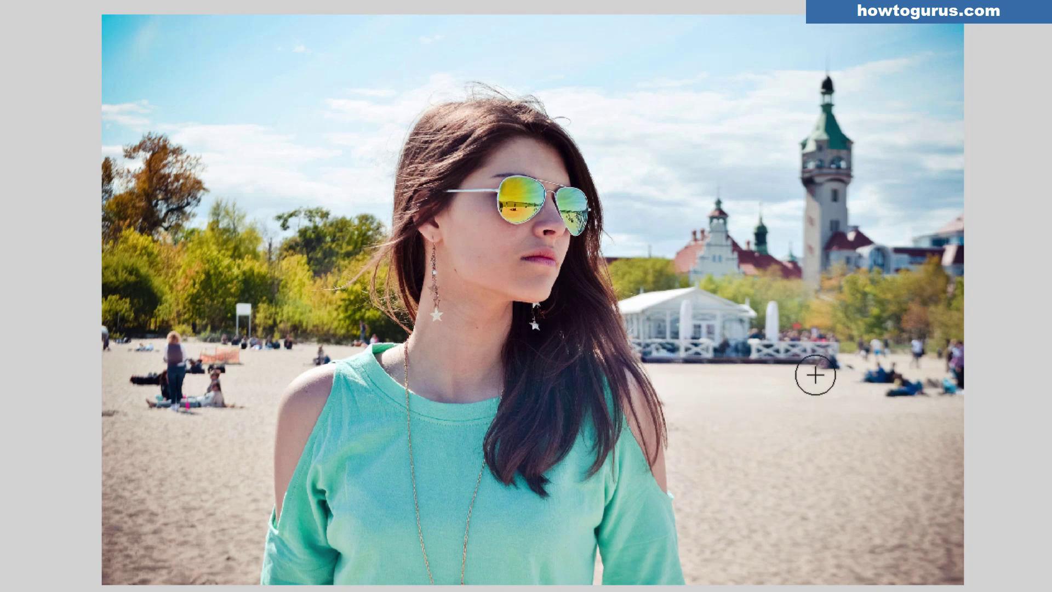
drag(815, 373, 833, 371)
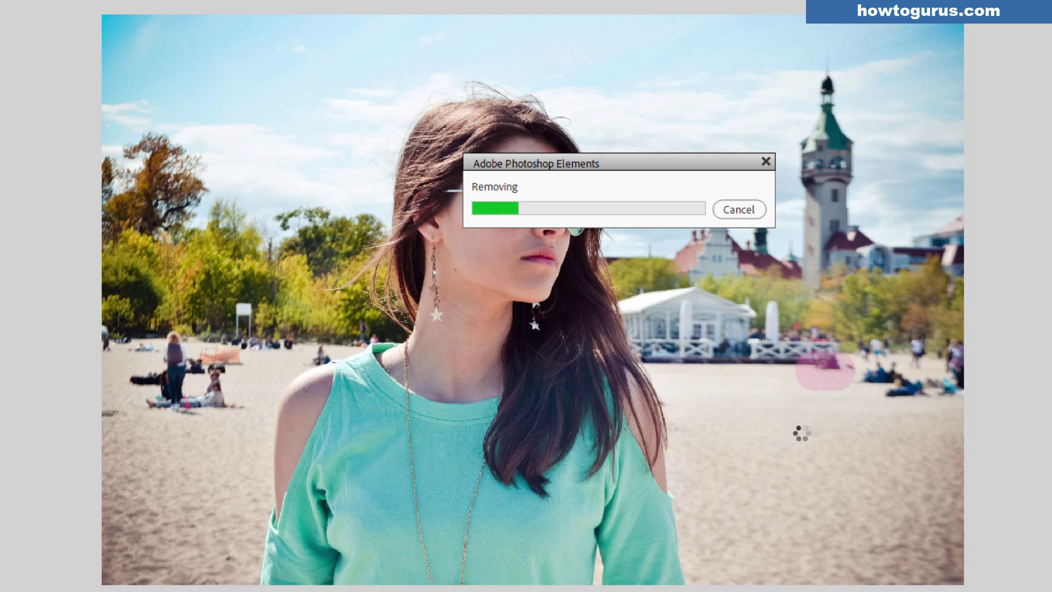
mouse_move(859, 334)
mouse_down()
mouse_move(887, 349)
mouse_move(949, 350)
mouse_move(918, 383)
mouse_move(873, 376)
mouse_move(864, 388)
mouse_up()
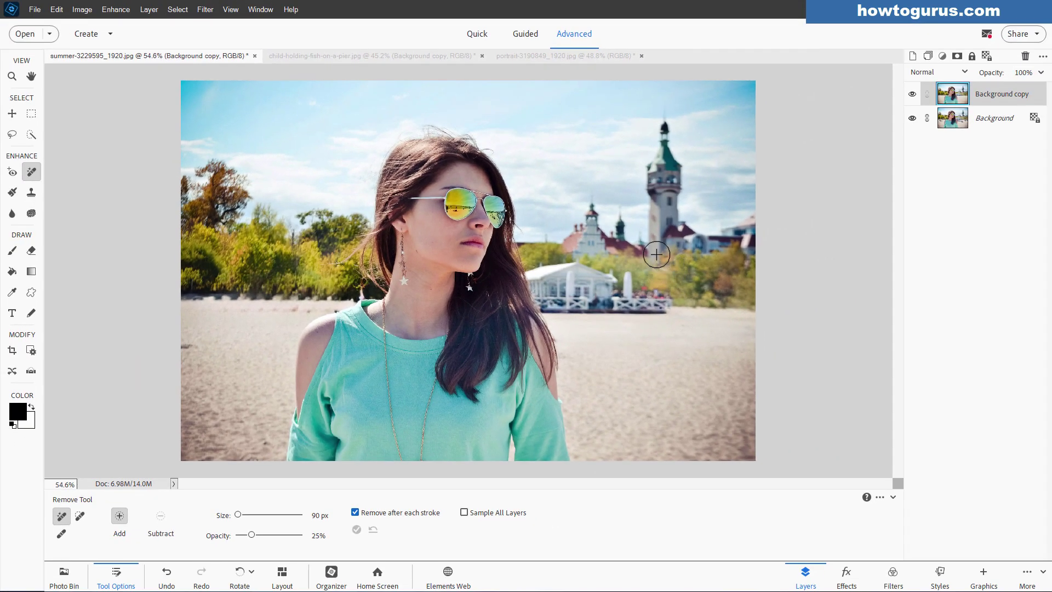
Bring up the photo of the child holding a fish on the pier
click(371, 56)
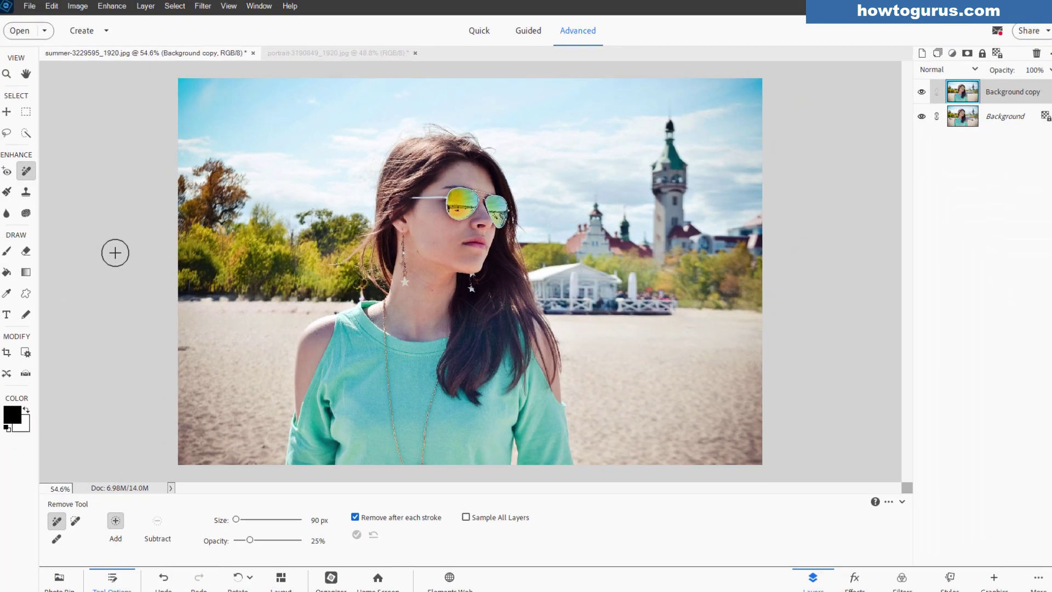
Switch the beach photo to Quick mode and try the hearts texture from Textures
click(477, 34)
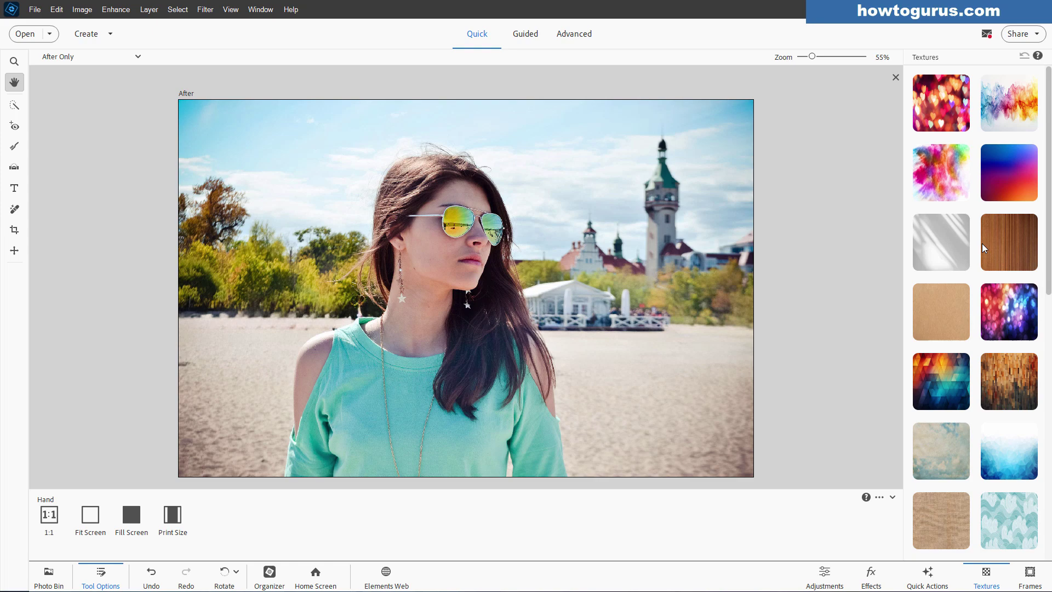
click(938, 108)
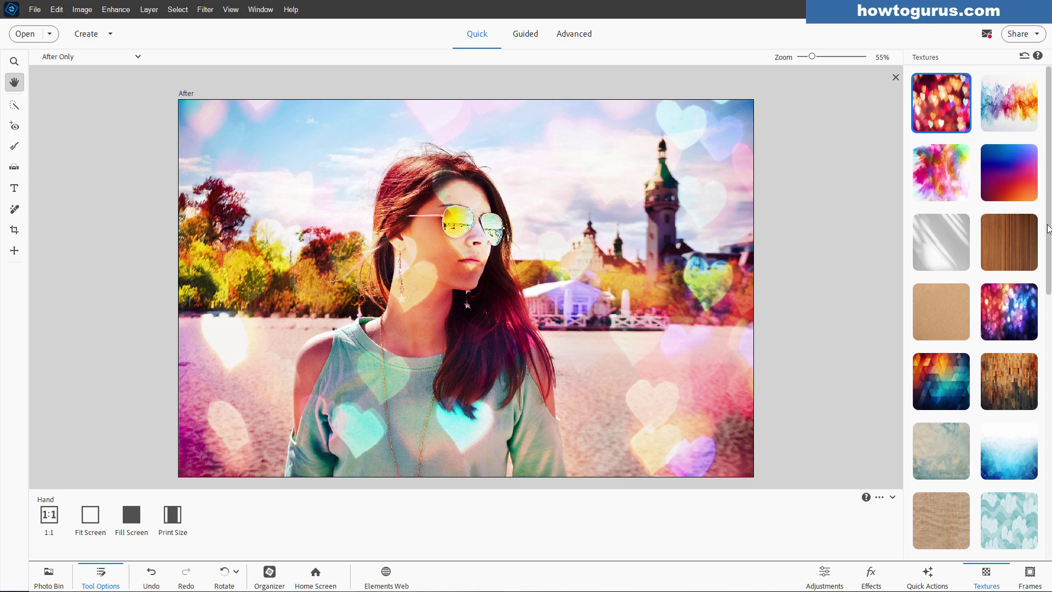
mouse_move(1049, 206)
mouse_down()
mouse_move(1050, 485)
mouse_move(1049, 221)
mouse_up()
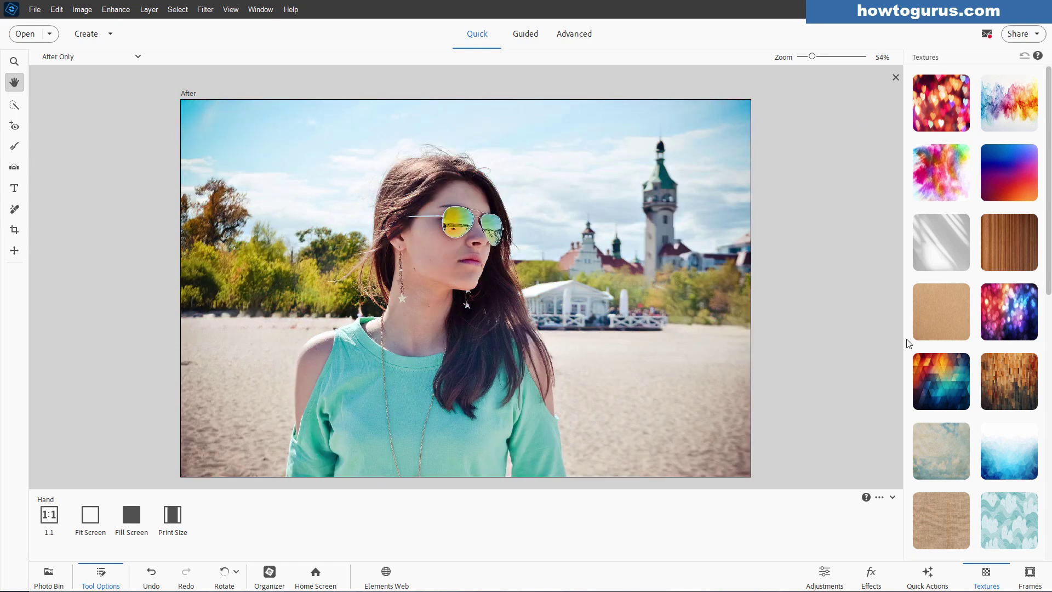
Show Quick Actions, scroll to Add Motion, and cancel the Sparkles overlay preview
click(926, 574)
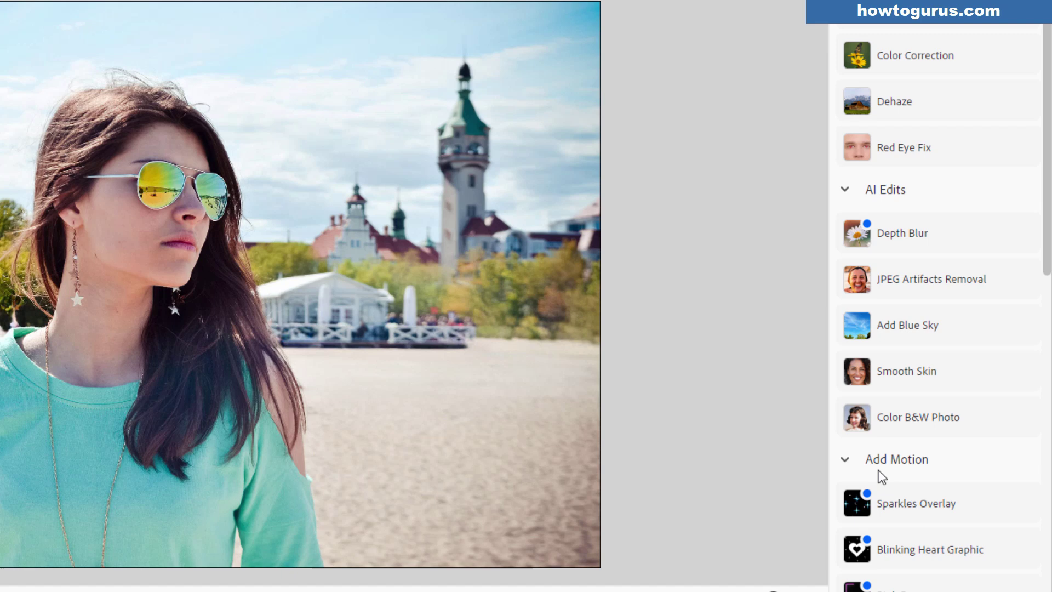
scroll(1044, 231, down, 5)
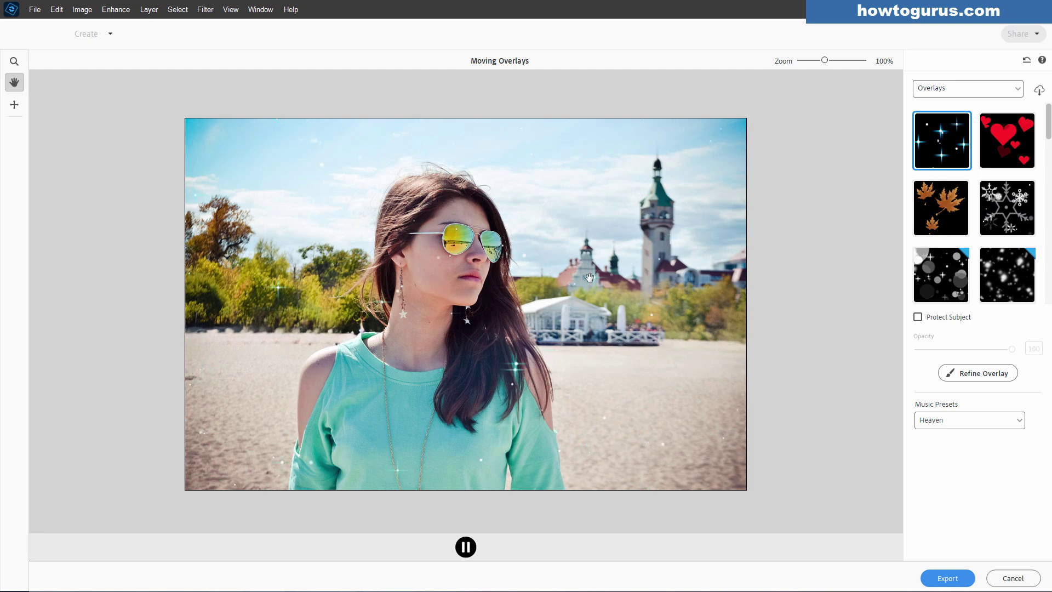
click(1013, 578)
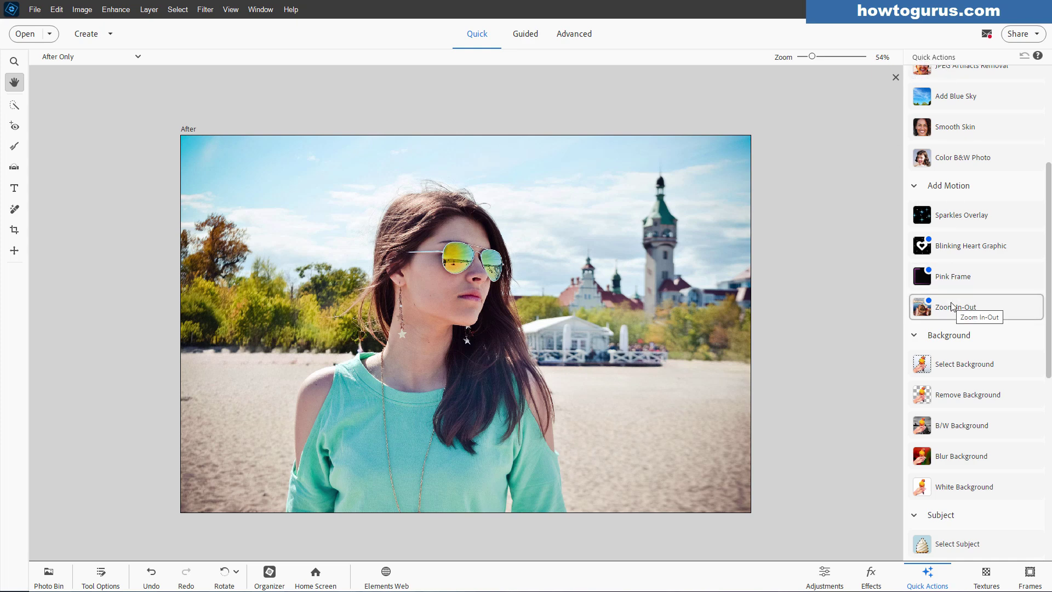
Switch to Guided mode and show the Combine category of guided edits
click(525, 36)
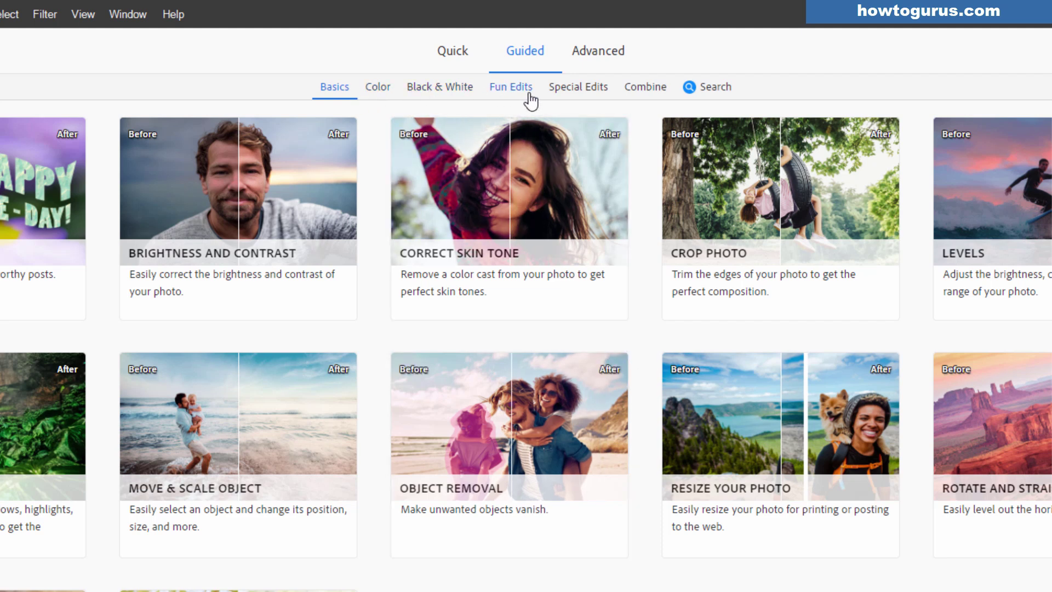
click(646, 89)
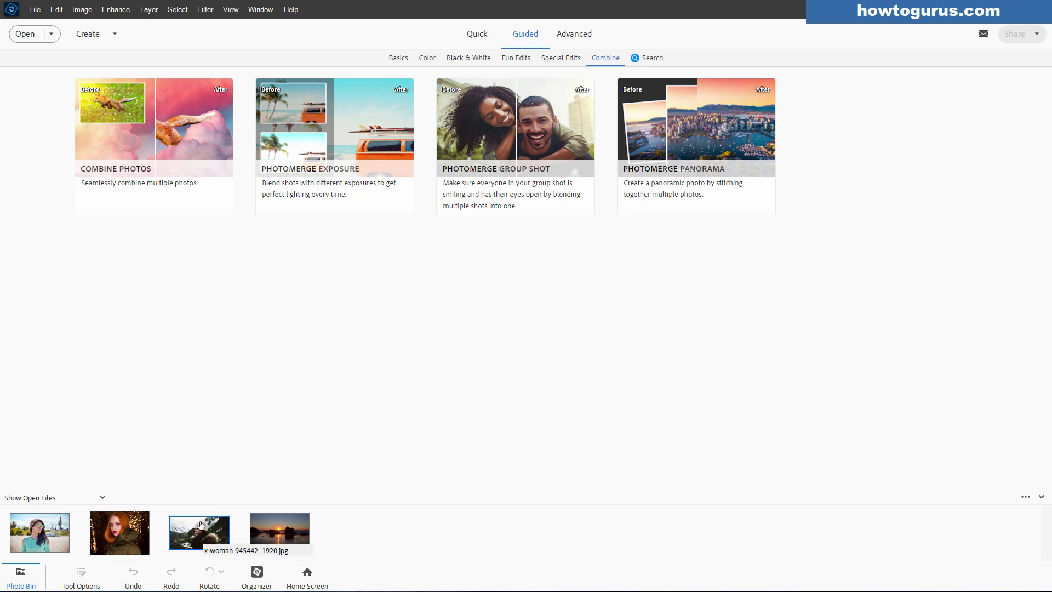
Select the snow-woman and sunset photos and start Combine Photos, placing the woman image
click(281, 535)
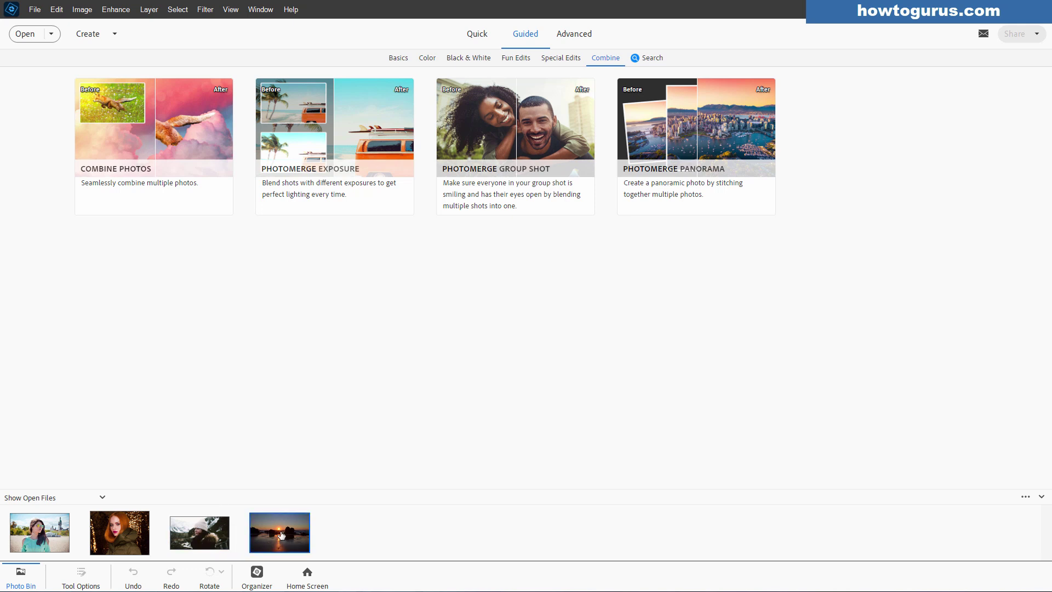
click(214, 540)
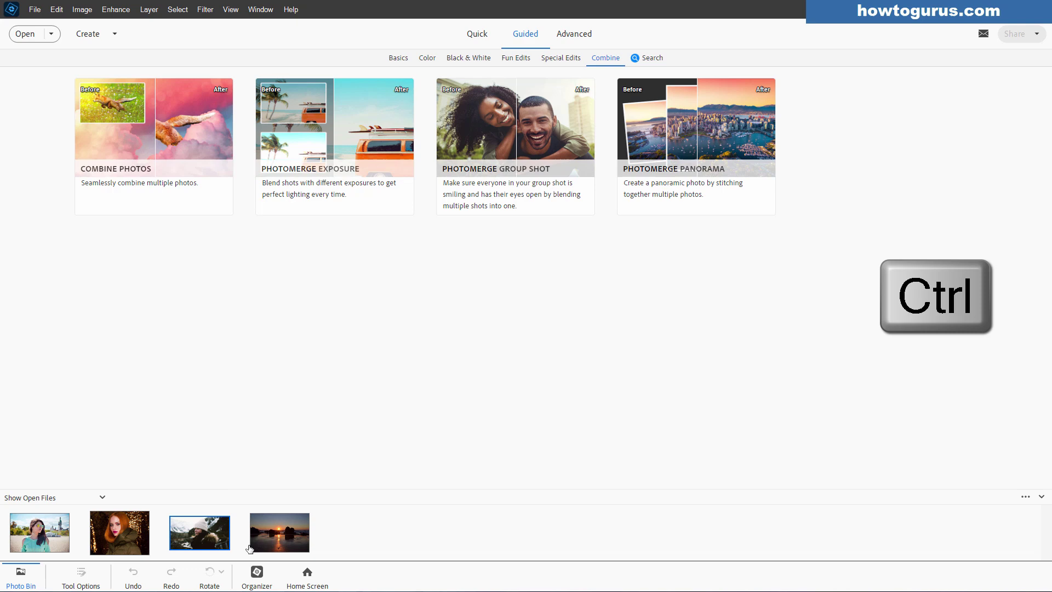
ctrl+click(270, 540)
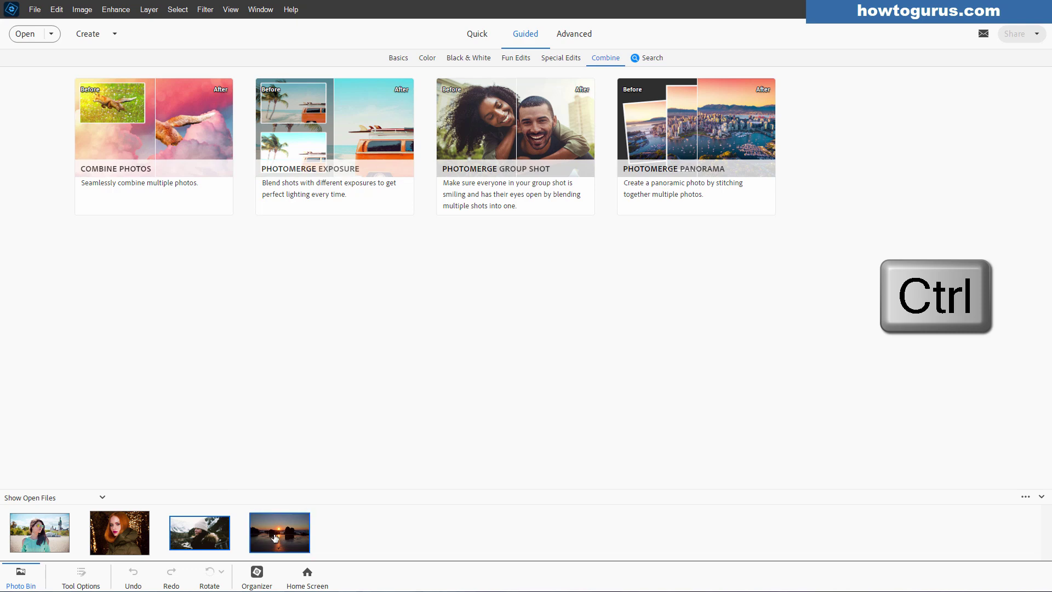
click(166, 146)
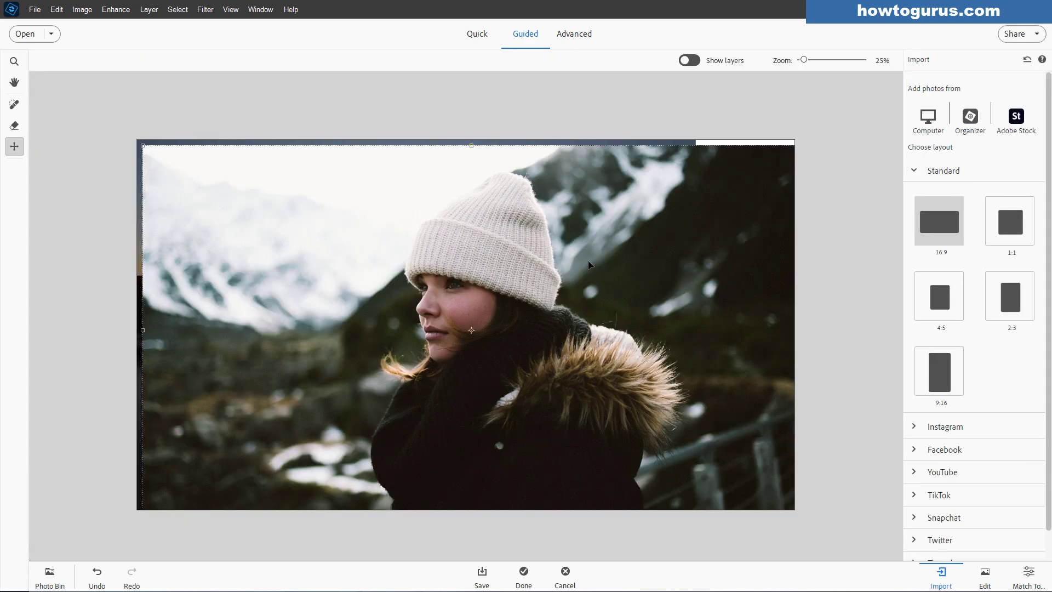
drag(589, 265, 598, 294)
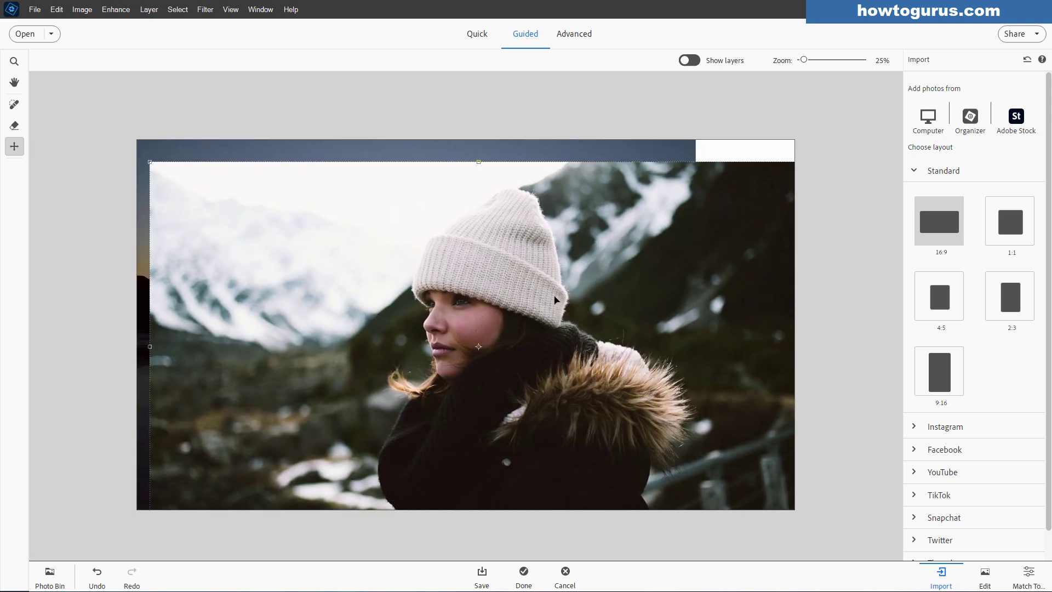
click(706, 62)
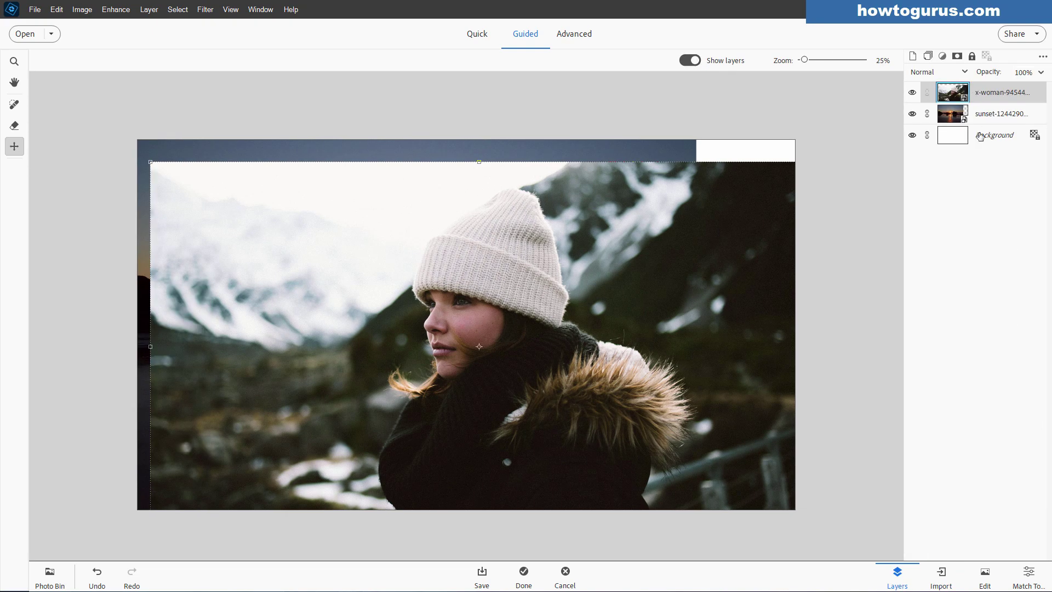
click(690, 60)
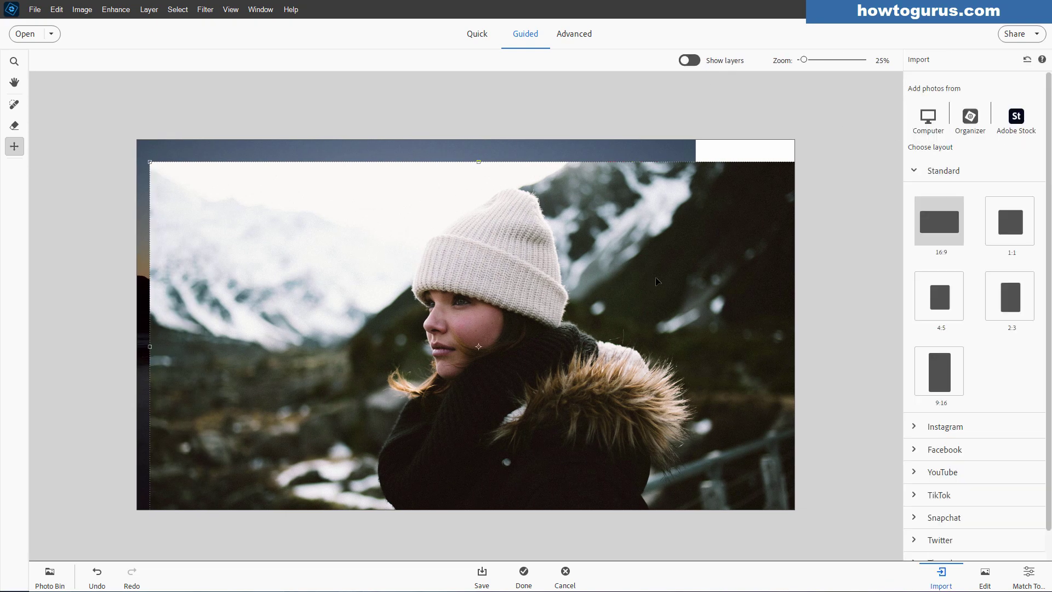
mouse_move(660, 281)
mouse_down()
mouse_move(647, 259)
mouse_move(653, 272)
mouse_up()
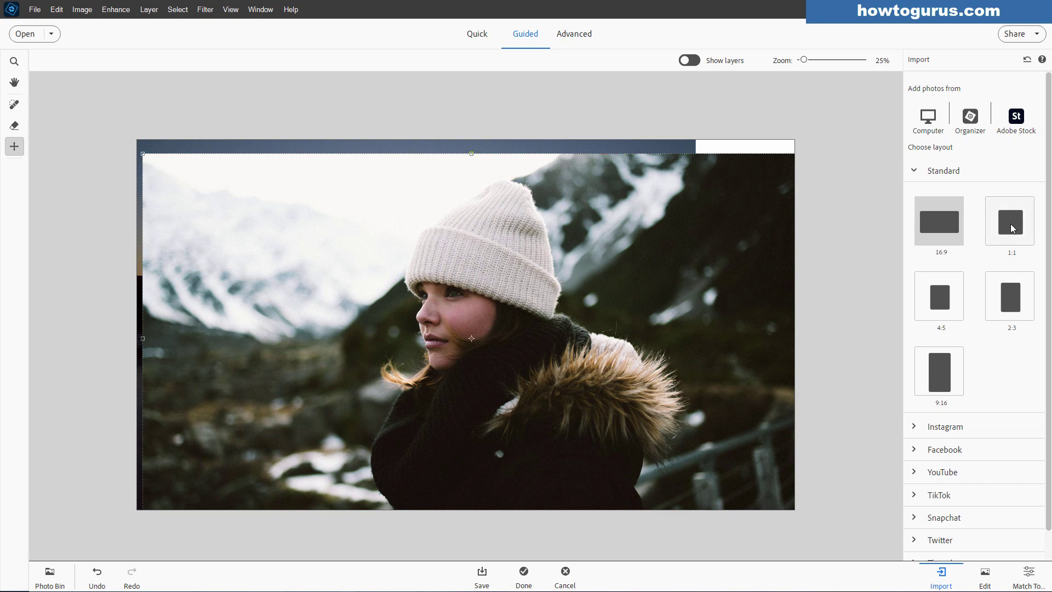
Switch the canvas to 1:1 and scale the woman photo to fill the canvas width
click(1010, 223)
drag(807, 60, 802, 61)
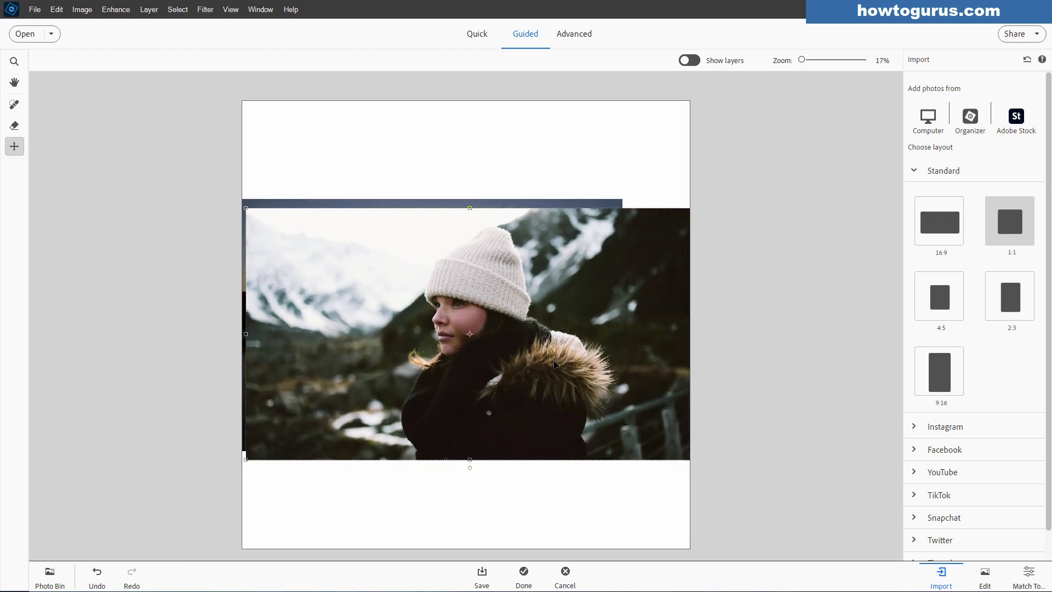
drag(525, 372, 413, 272)
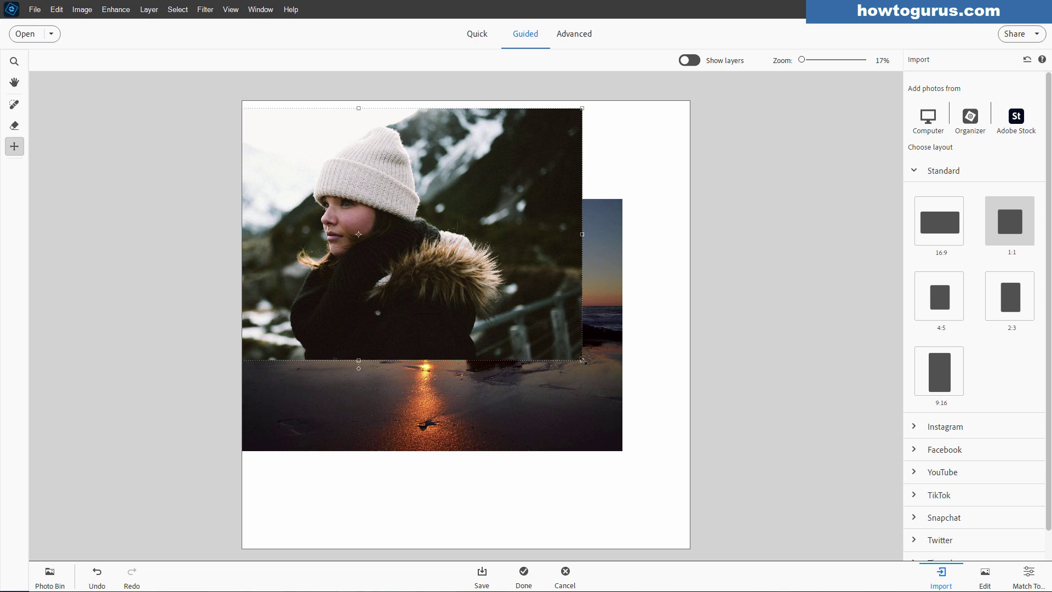
drag(583, 361, 723, 480)
drag(582, 386, 628, 484)
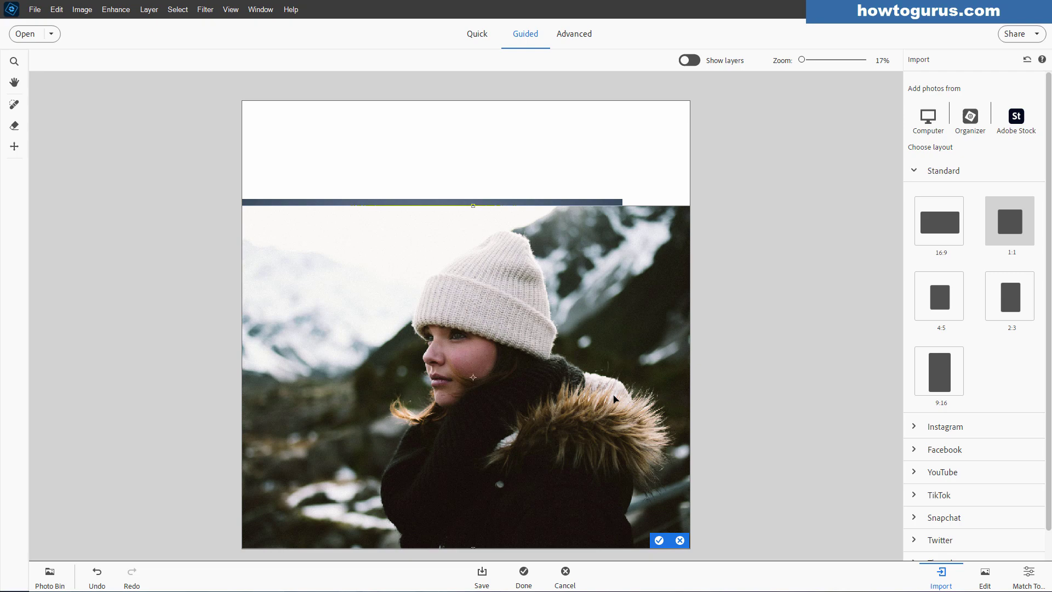
mouse_move(614, 399)
mouse_down()
mouse_move(596, 405)
mouse_move(599, 421)
mouse_up()
click(659, 539)
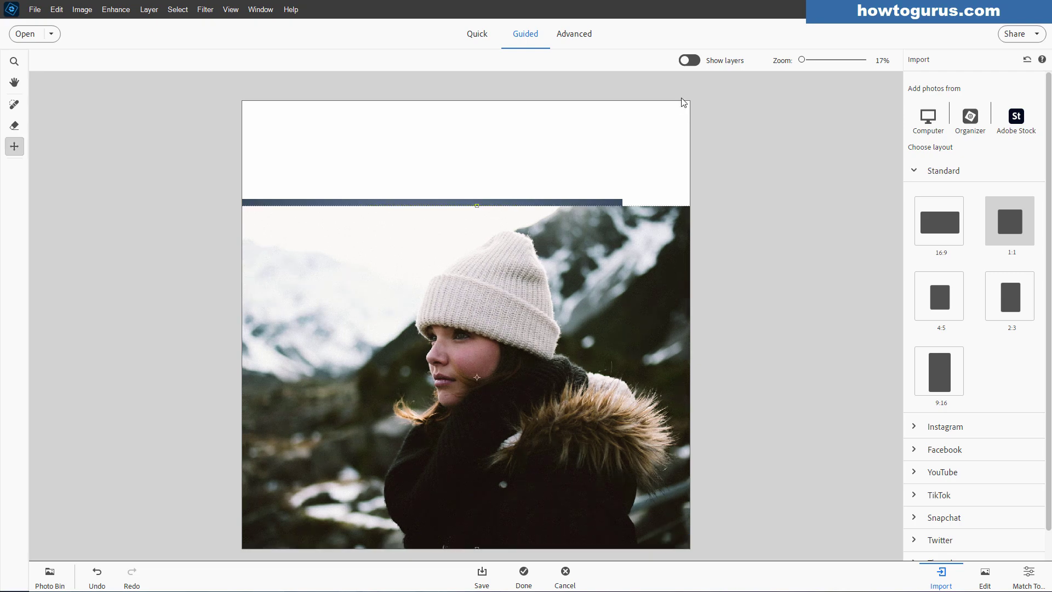
Hide the woman layer, then enlarge and shift the sunset photo to fill the canvas
click(689, 60)
click(912, 98)
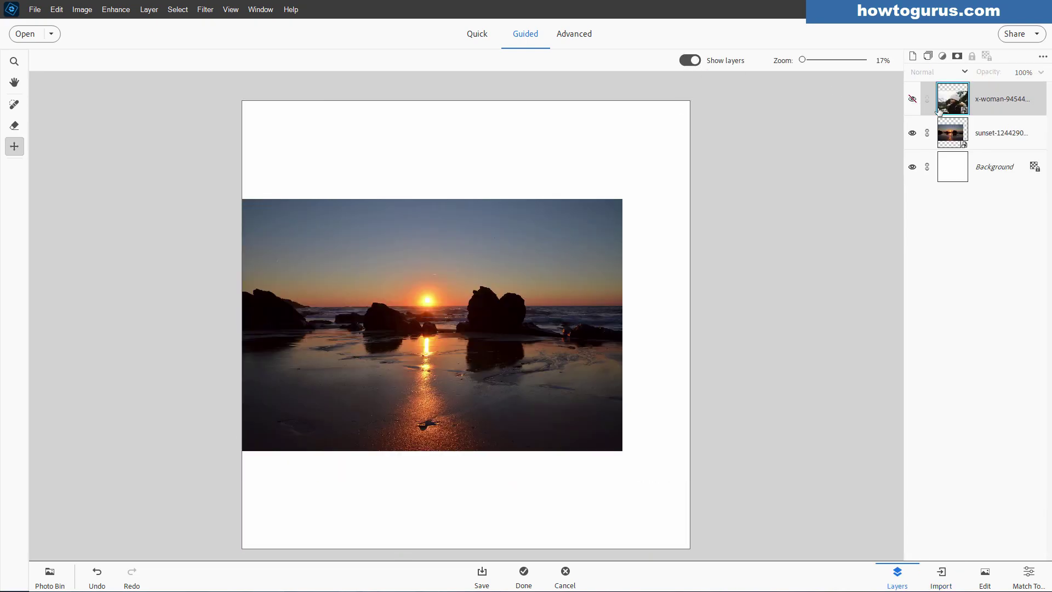
click(999, 144)
drag(468, 261, 468, 162)
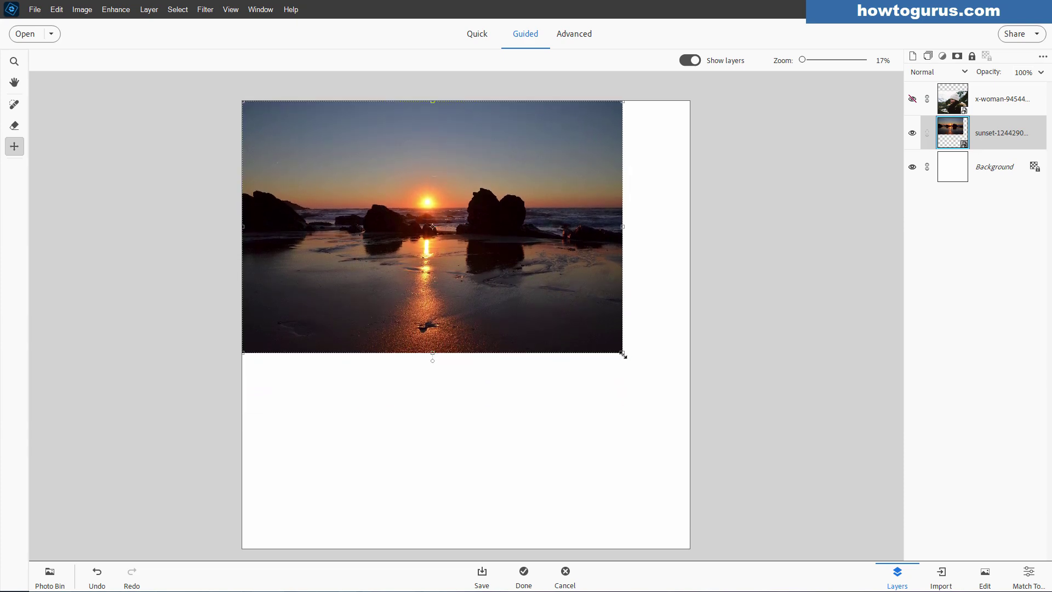
drag(623, 354, 891, 587)
drag(613, 460, 406, 462)
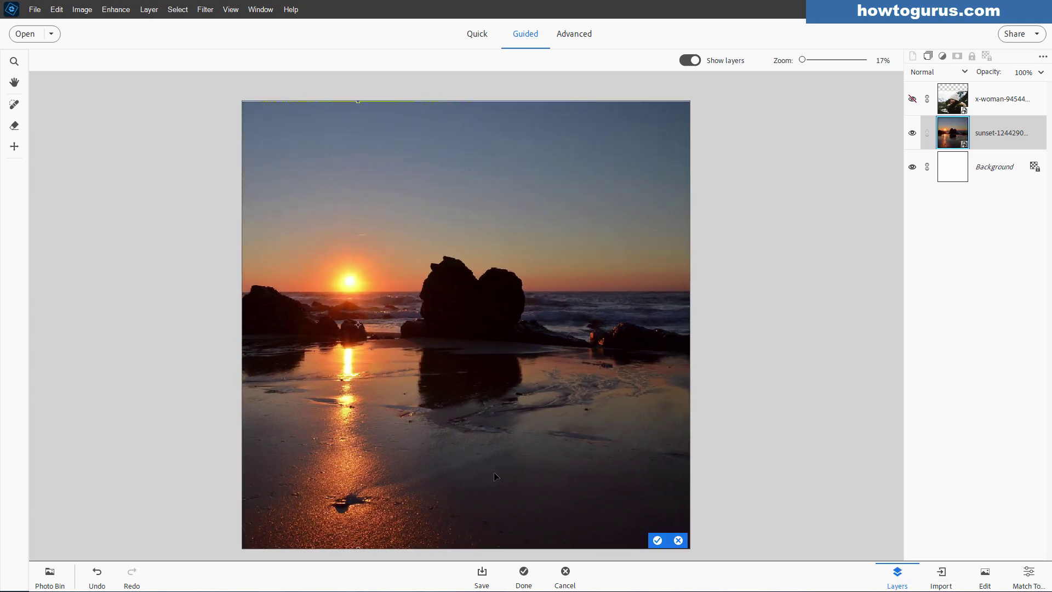
click(657, 541)
Turn the woman layer back on above the sunset and review the layers list
click(912, 99)
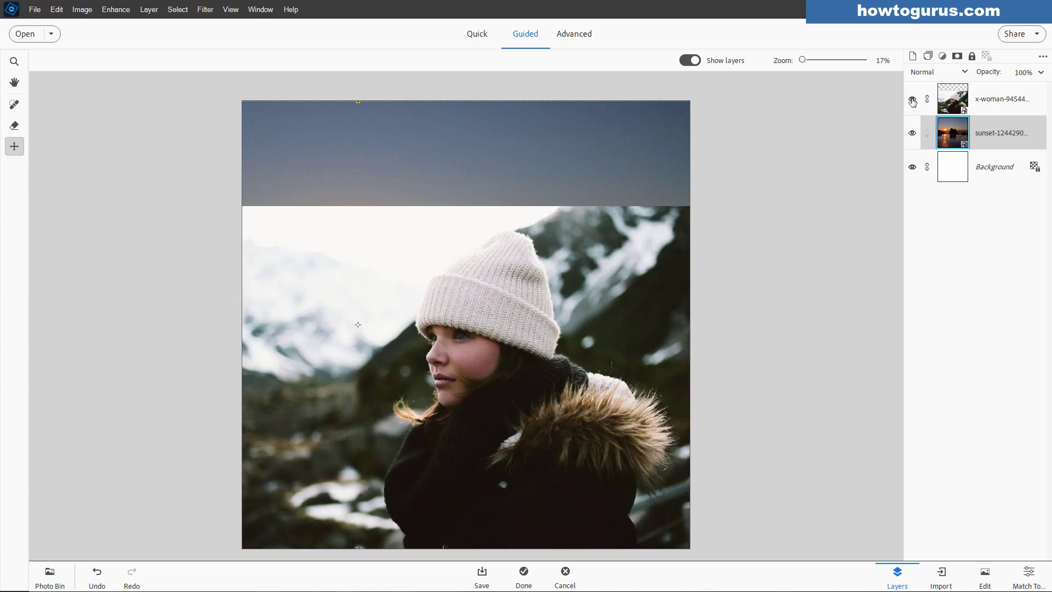
click(689, 61)
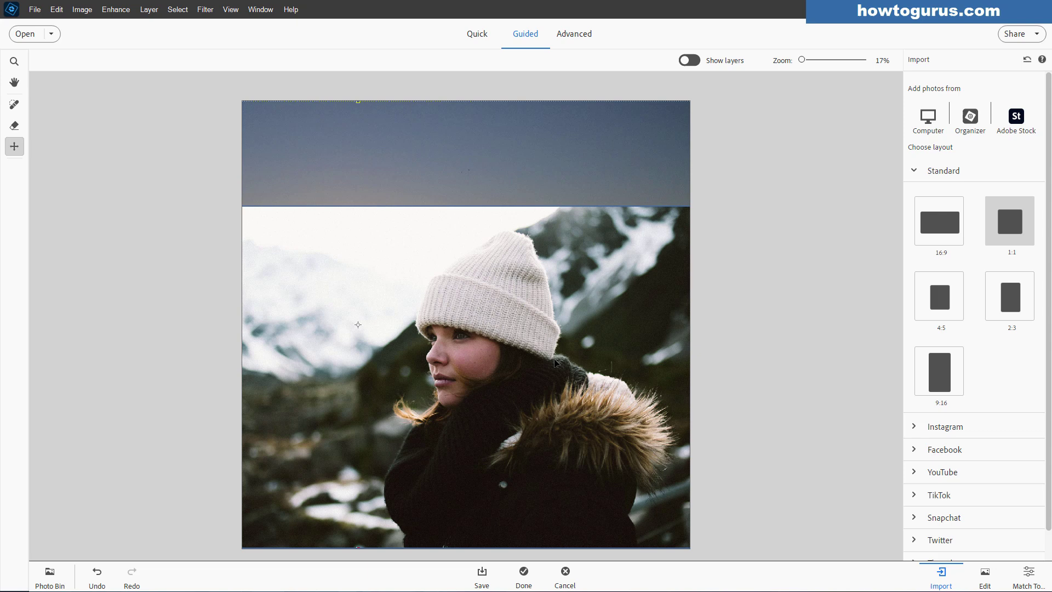
click(689, 60)
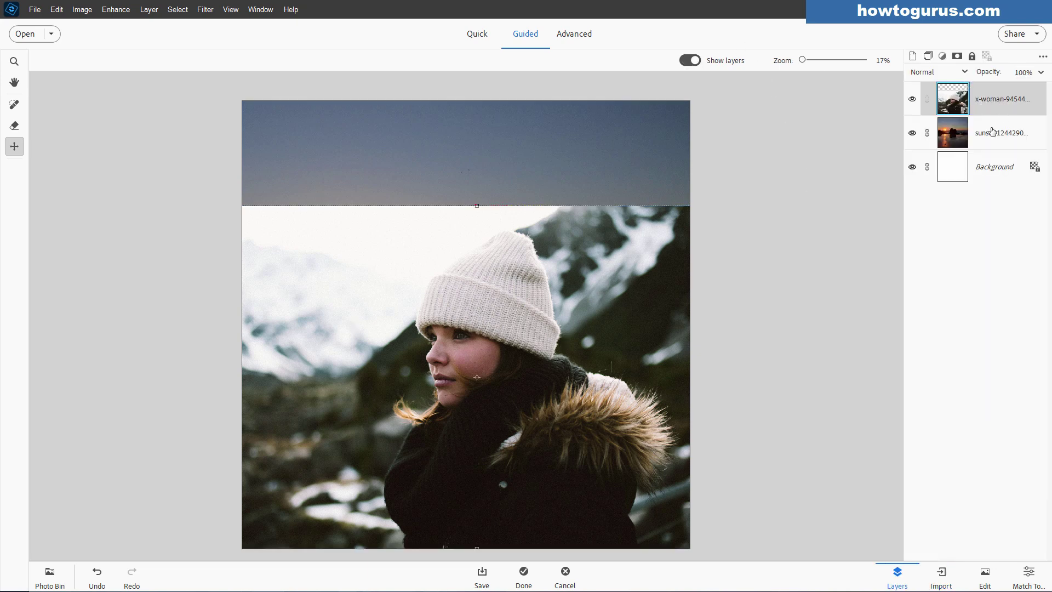
click(985, 575)
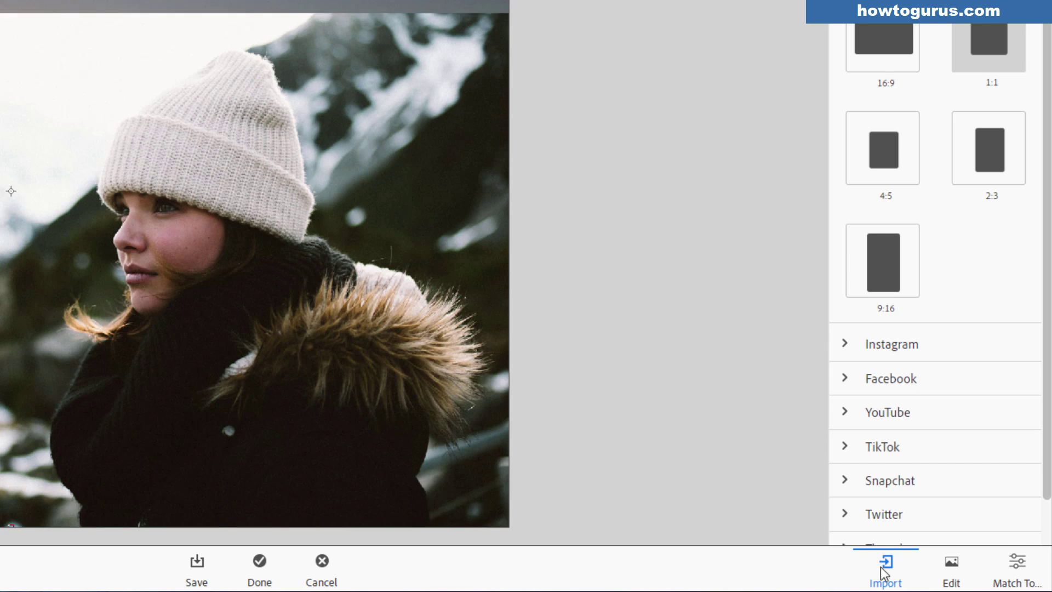
Remove the snowy background behind the woman photo in the Edit tab
click(952, 564)
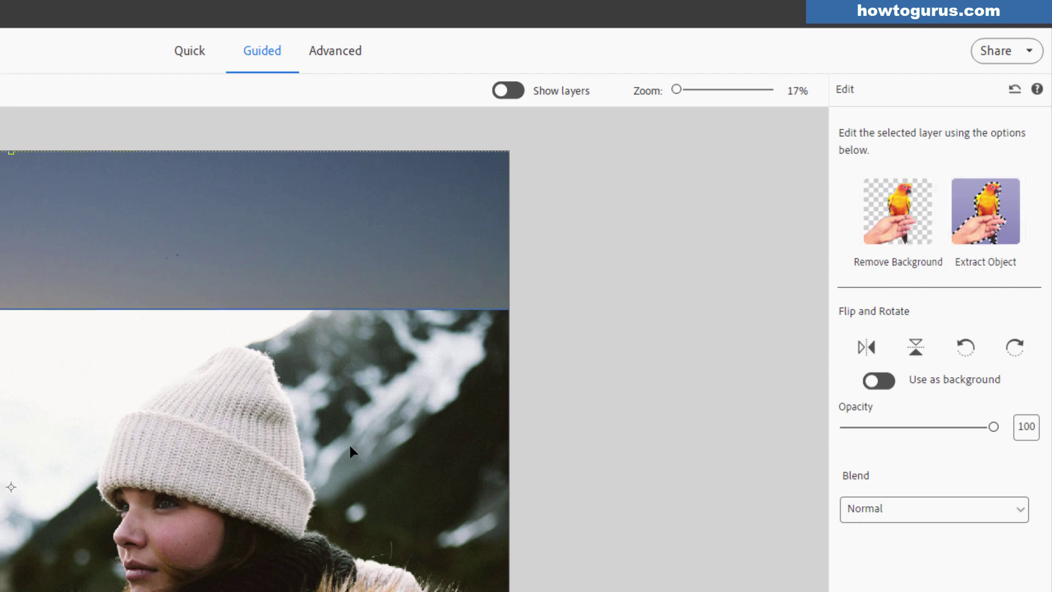
click(222, 475)
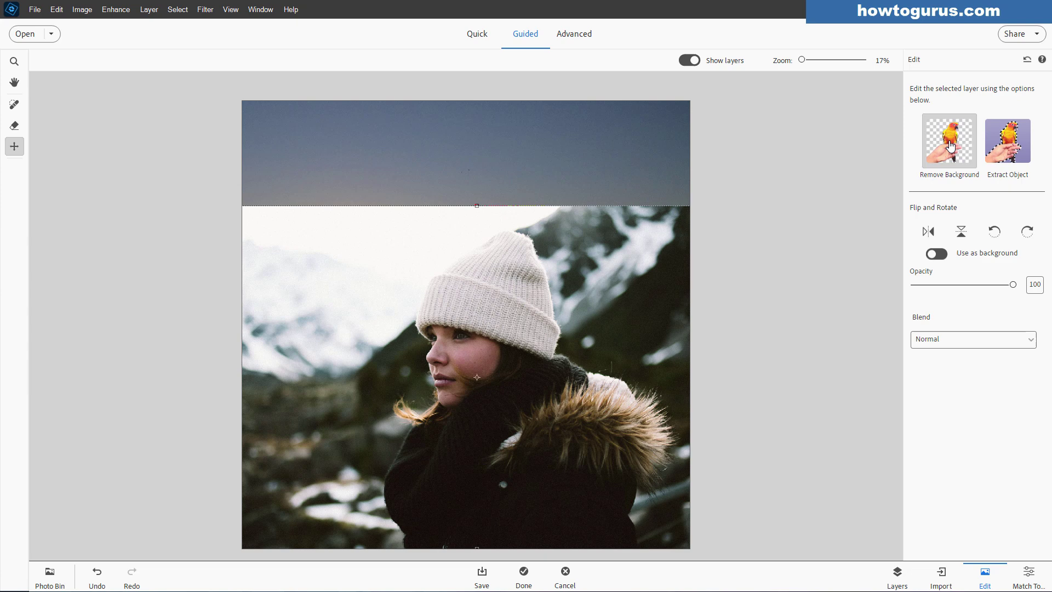
click(949, 141)
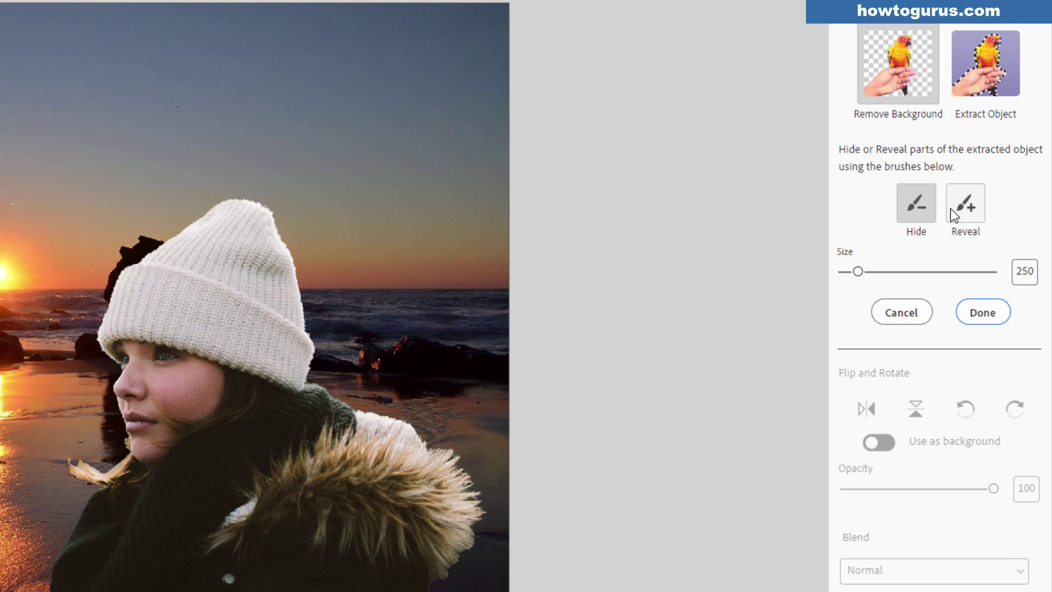
click(981, 313)
Keep the blend mode at Normal and bring up the Match Tone options
click(935, 368)
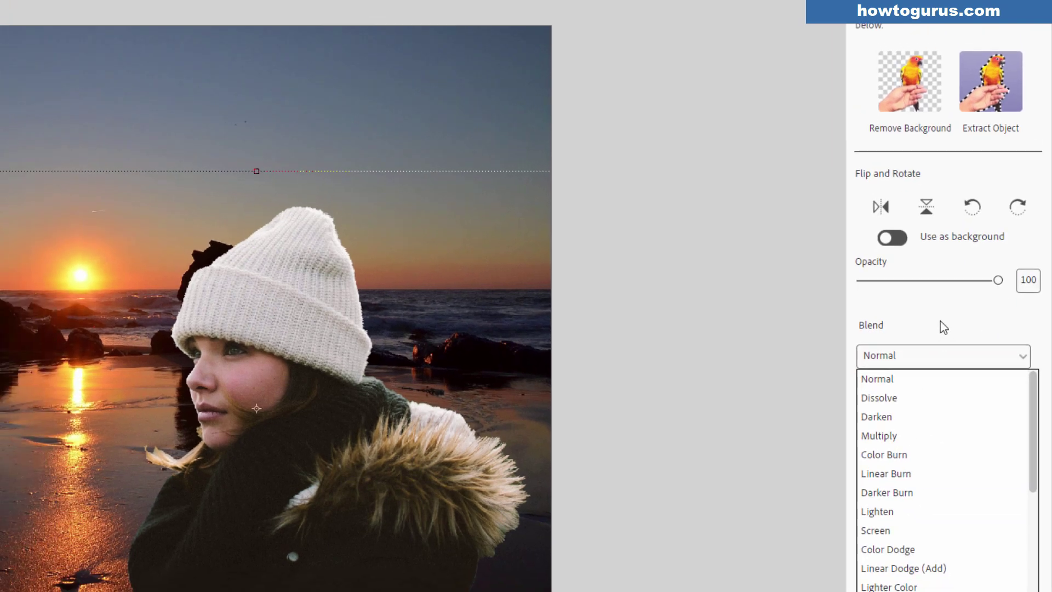
click(943, 327)
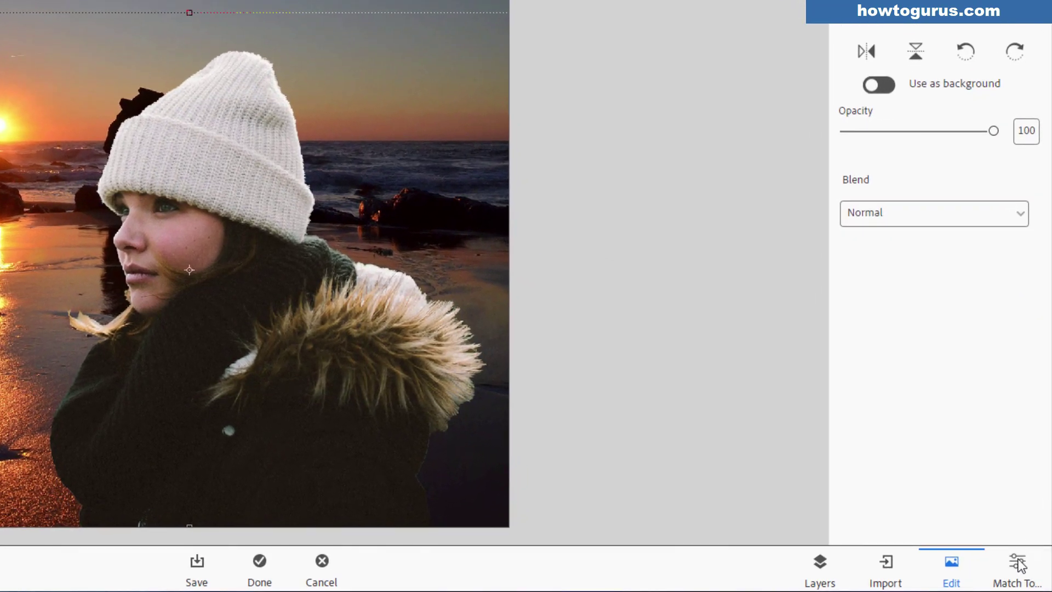
click(1018, 565)
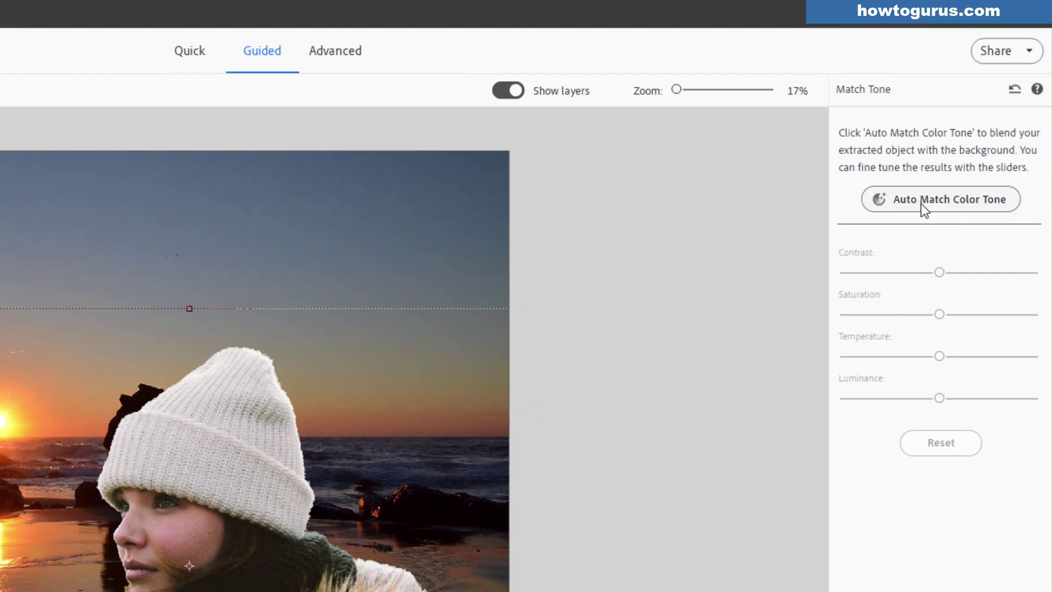
Apply Match Tone to the woman, lower her Temperature to cool her, then warm it slightly
click(923, 202)
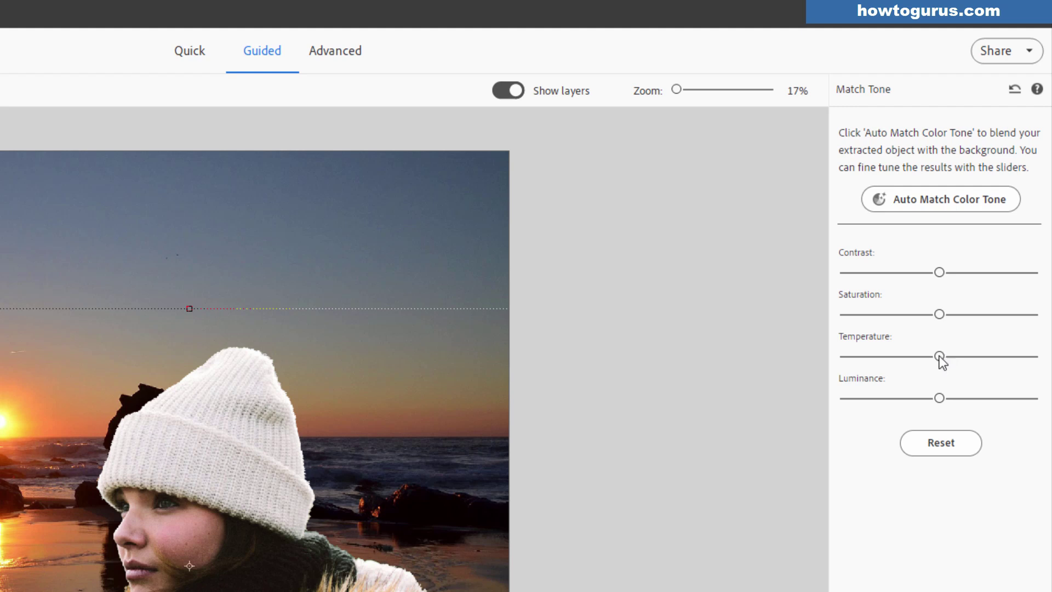
drag(939, 356, 944, 356)
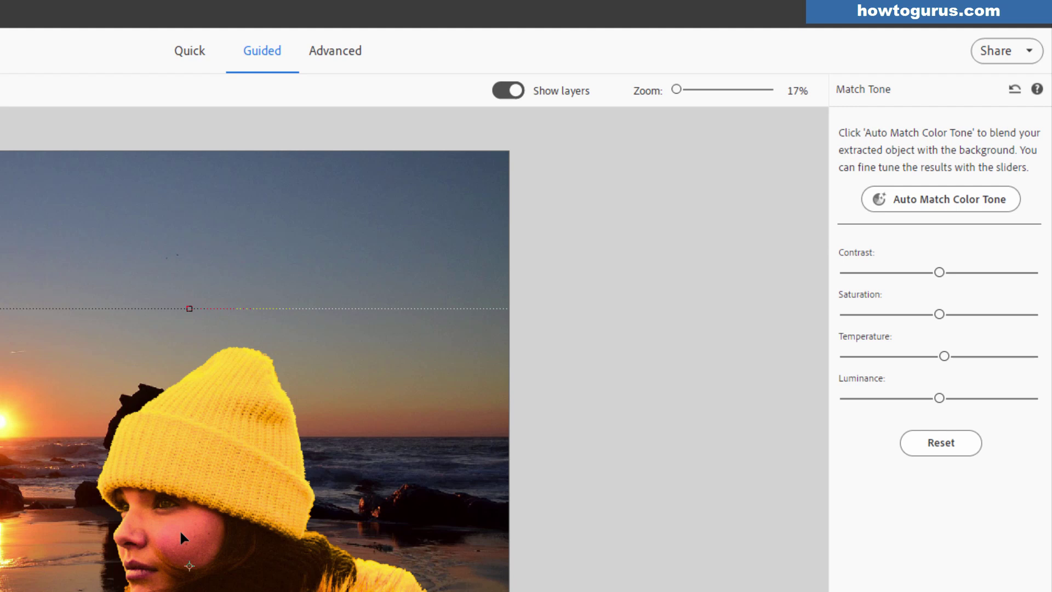
click(883, 357)
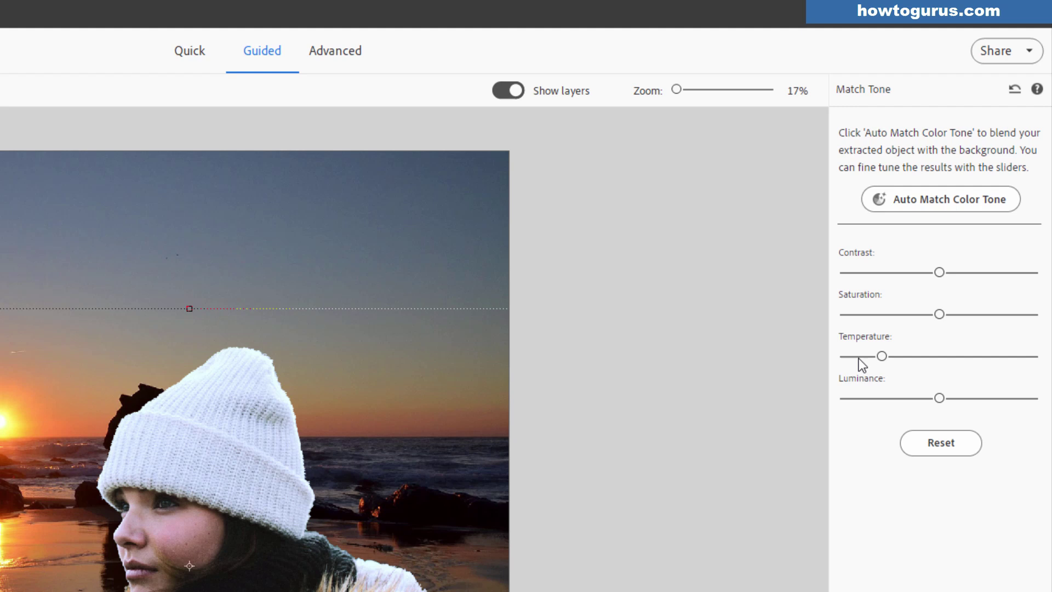
drag(883, 357, 892, 357)
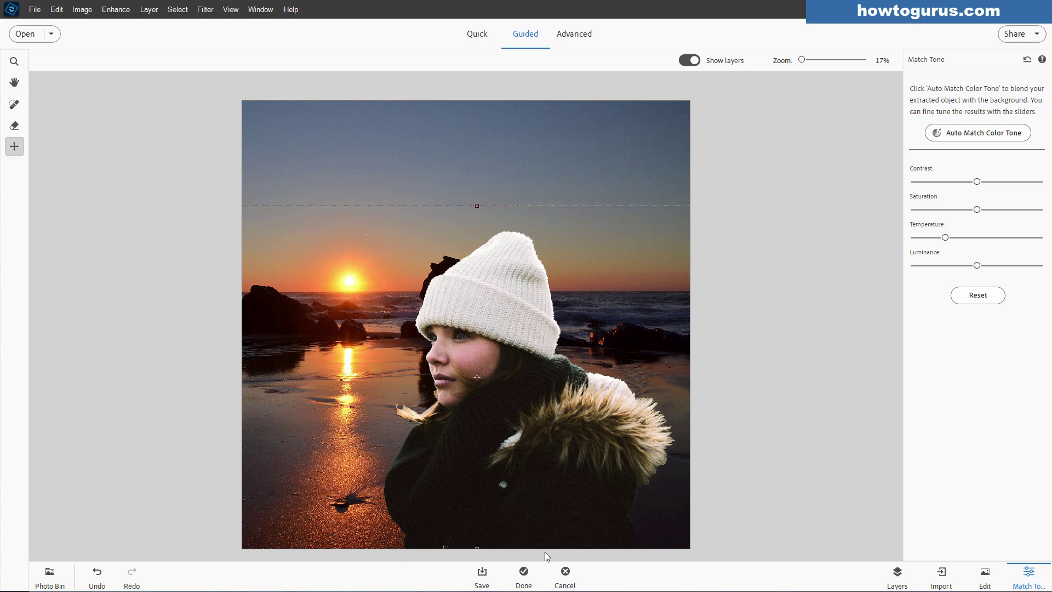
Leave Guided Match Tone for Advanced mode and look over the Guided edits overview
click(524, 573)
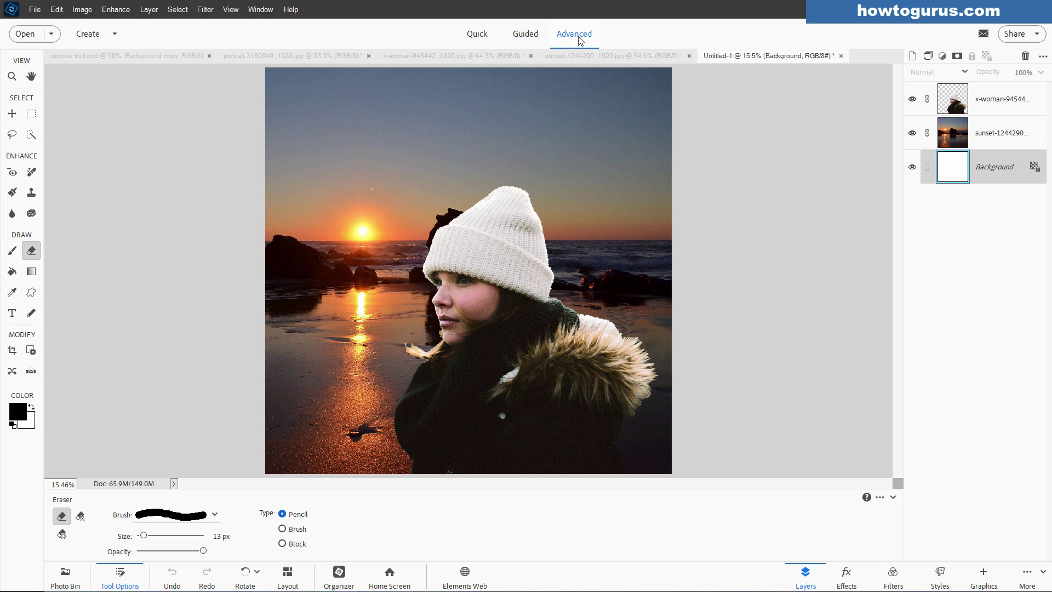
click(527, 34)
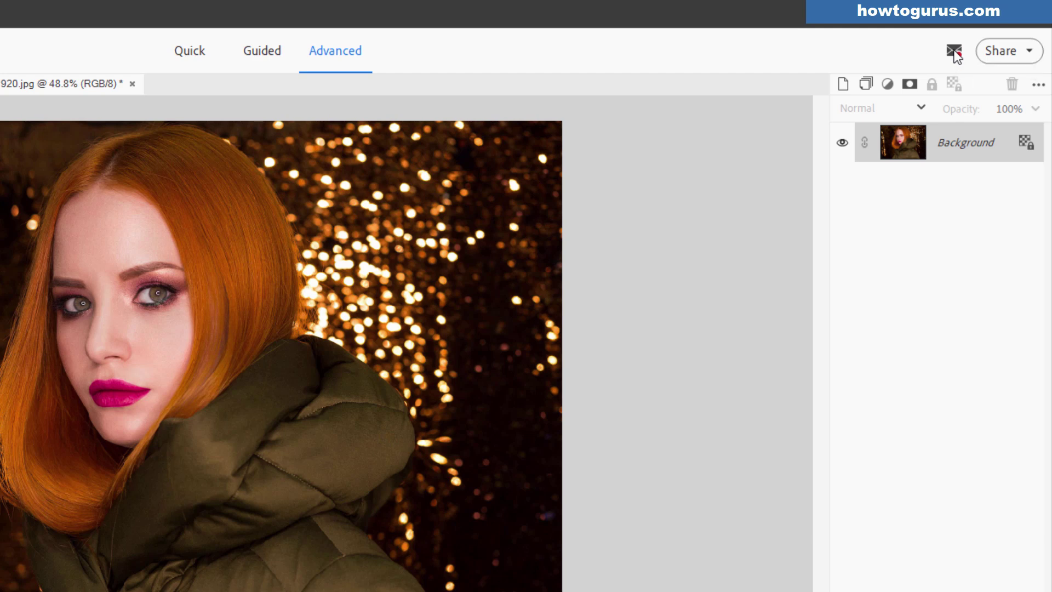
View the free-trial notifications, dismiss them, and bring up the File menu
click(954, 52)
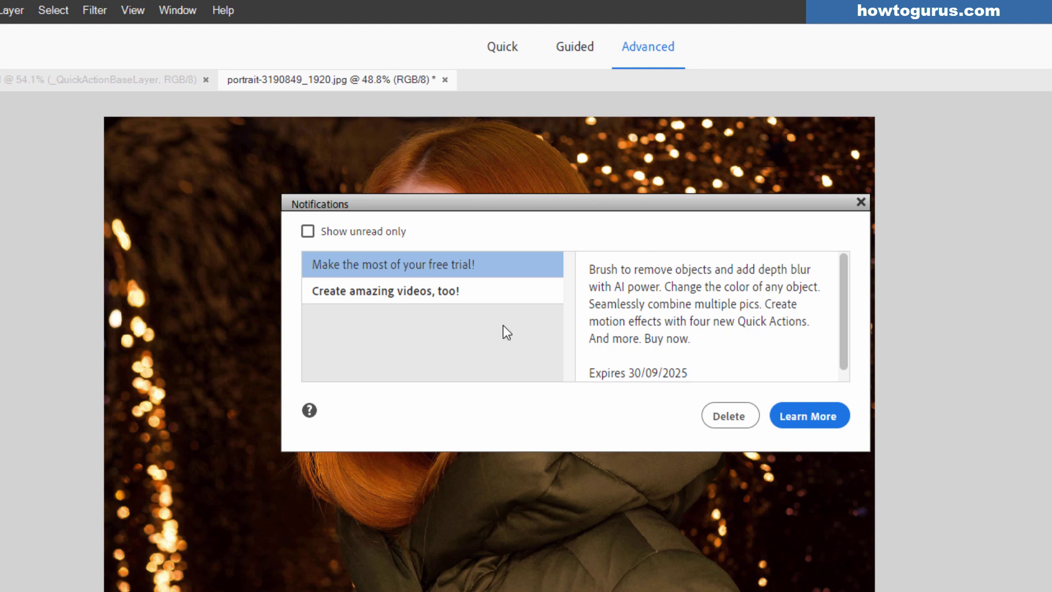
click(860, 203)
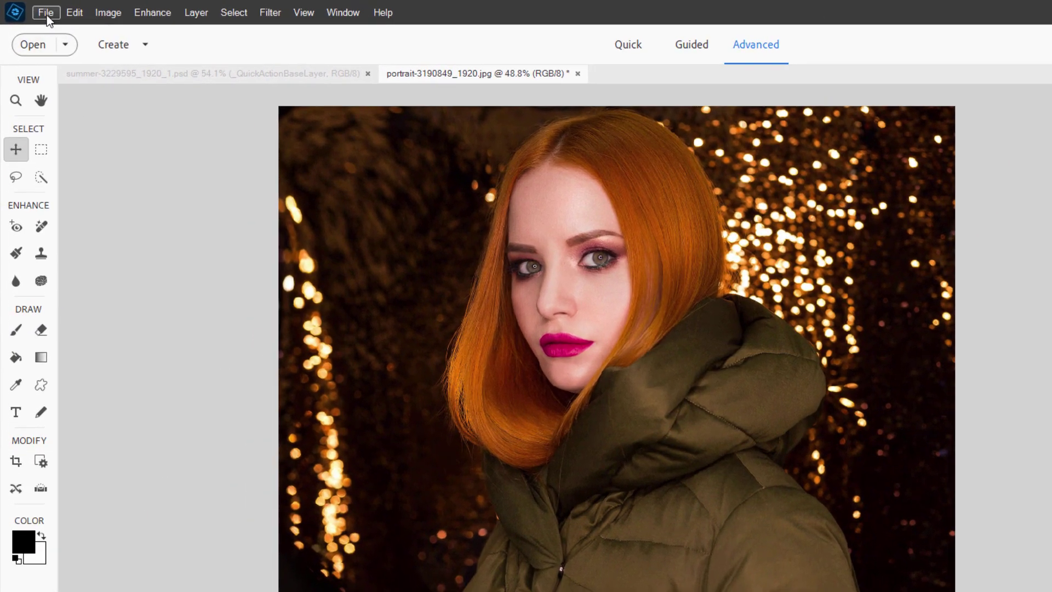
click(34, 10)
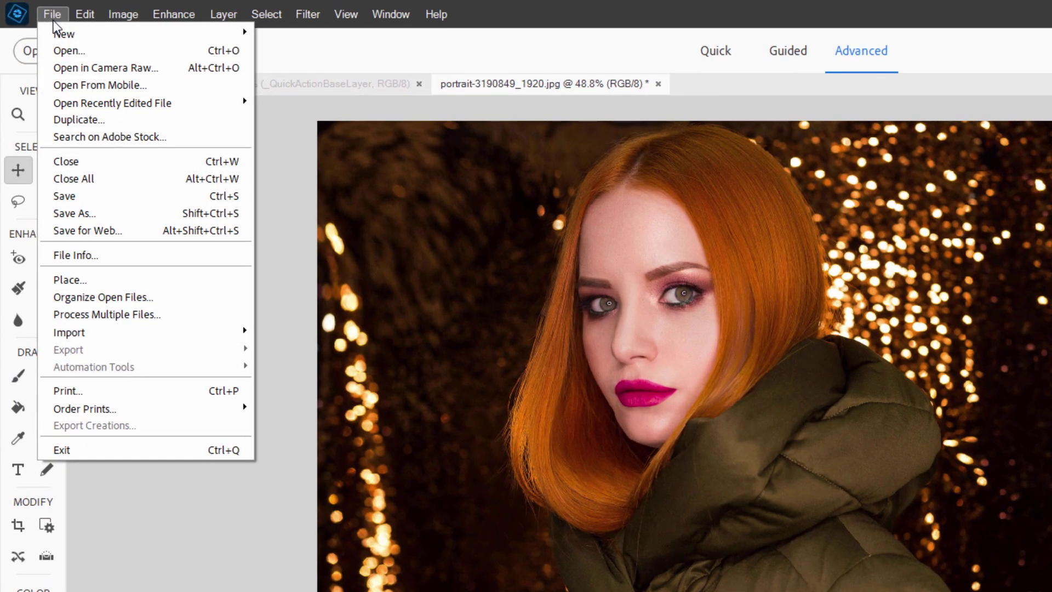
View the Open From Mobile QR code, then close that dialog
click(130, 87)
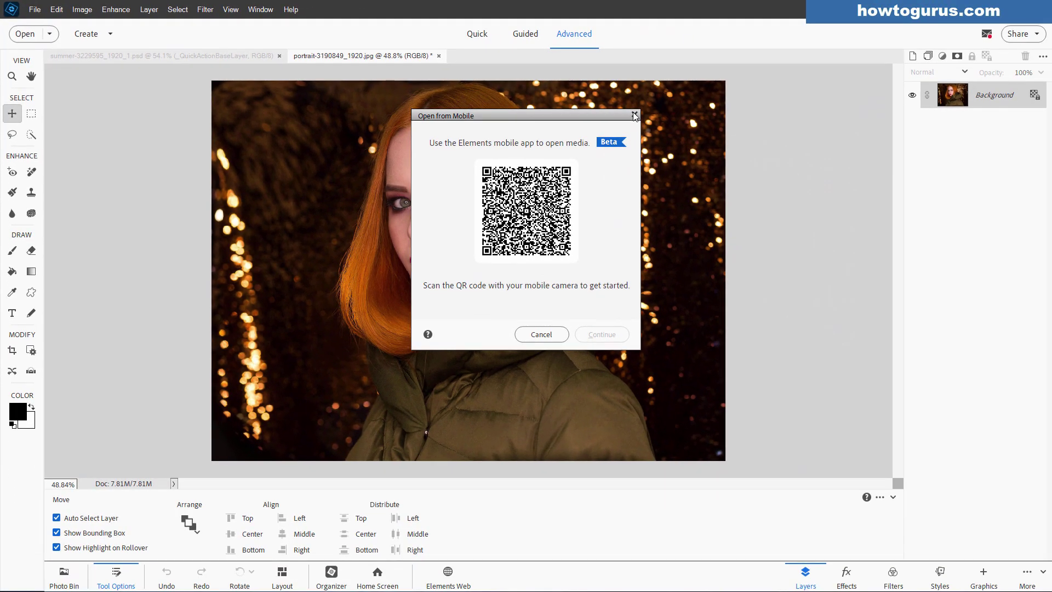
click(634, 115)
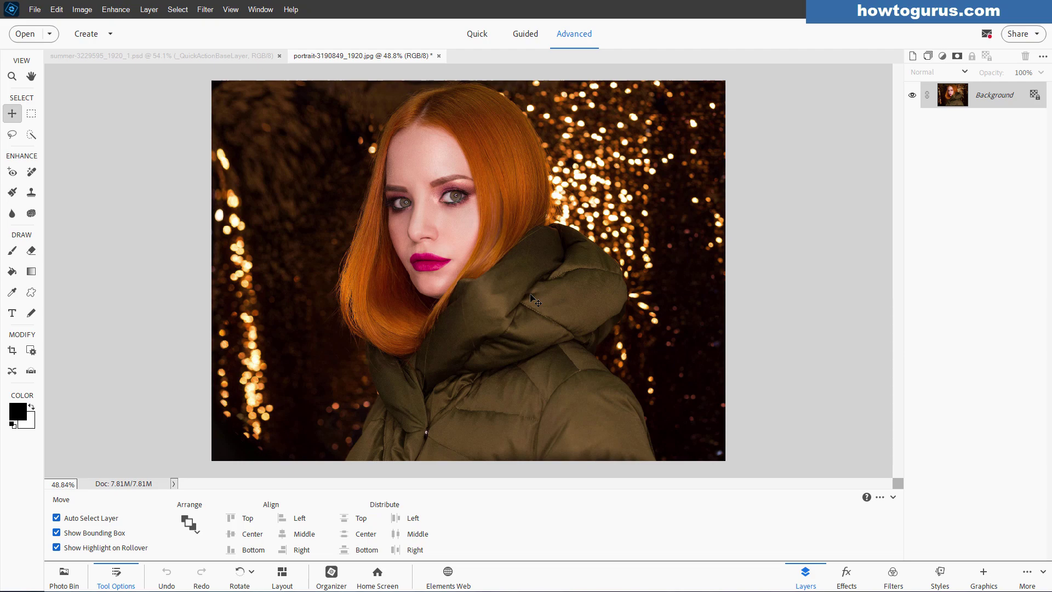
Open people-7251080_1920.jpg from Elements Web and show it in Advanced mode after briefly viewing Quick
click(449, 576)
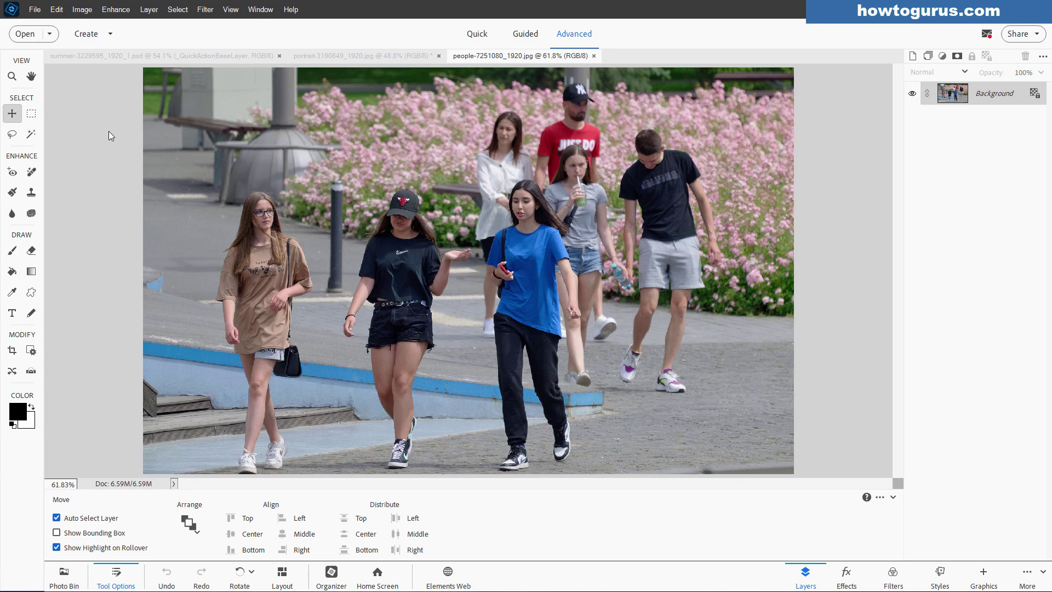
click(477, 34)
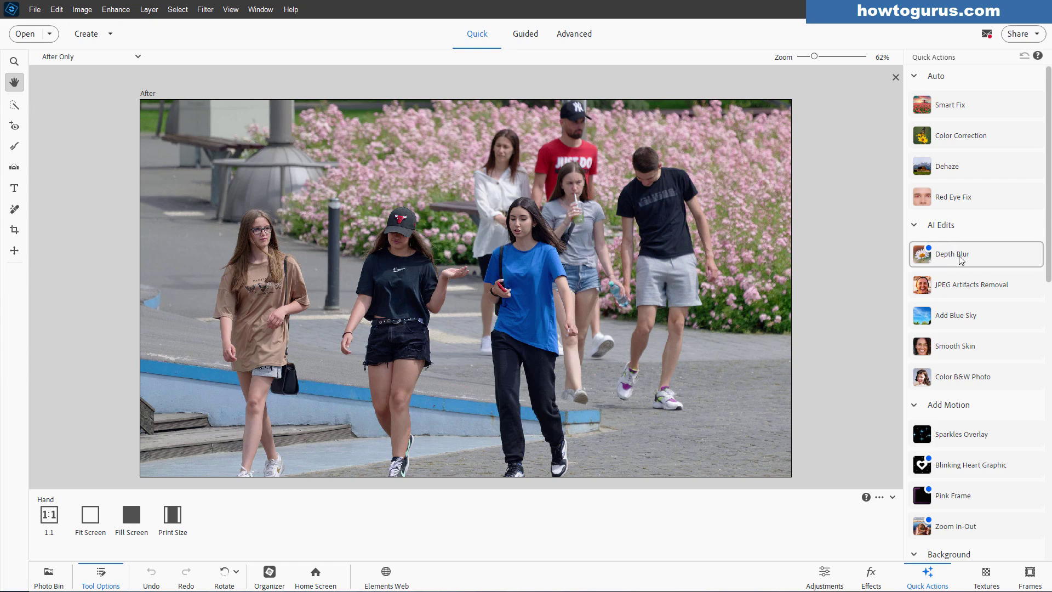
click(584, 36)
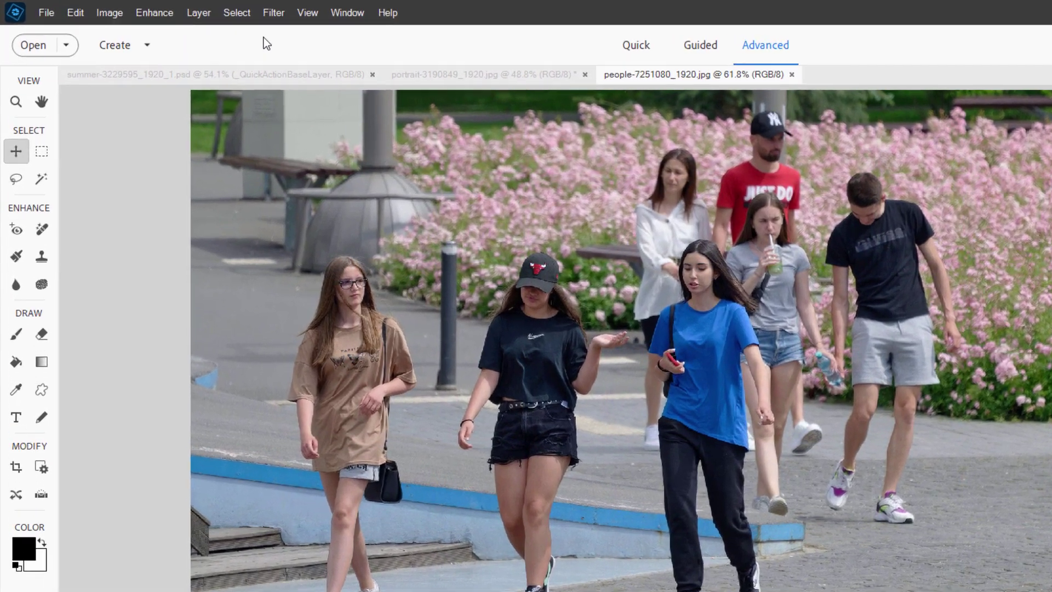
Apply Depth Blur to the group photo with the focal point on the girl in the black cap
click(273, 12)
mouse_move(308, 116)
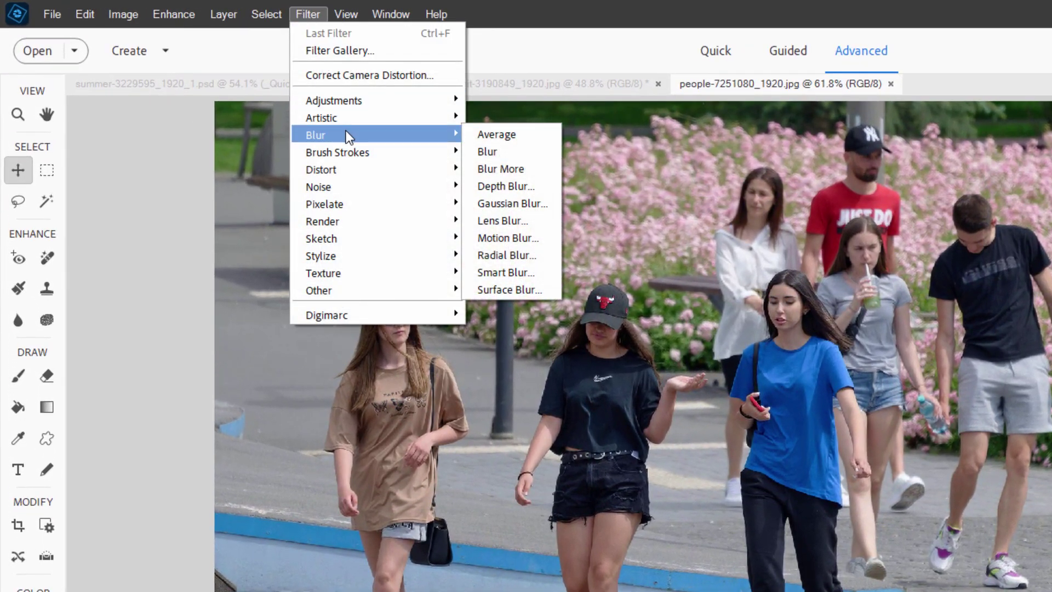
click(504, 186)
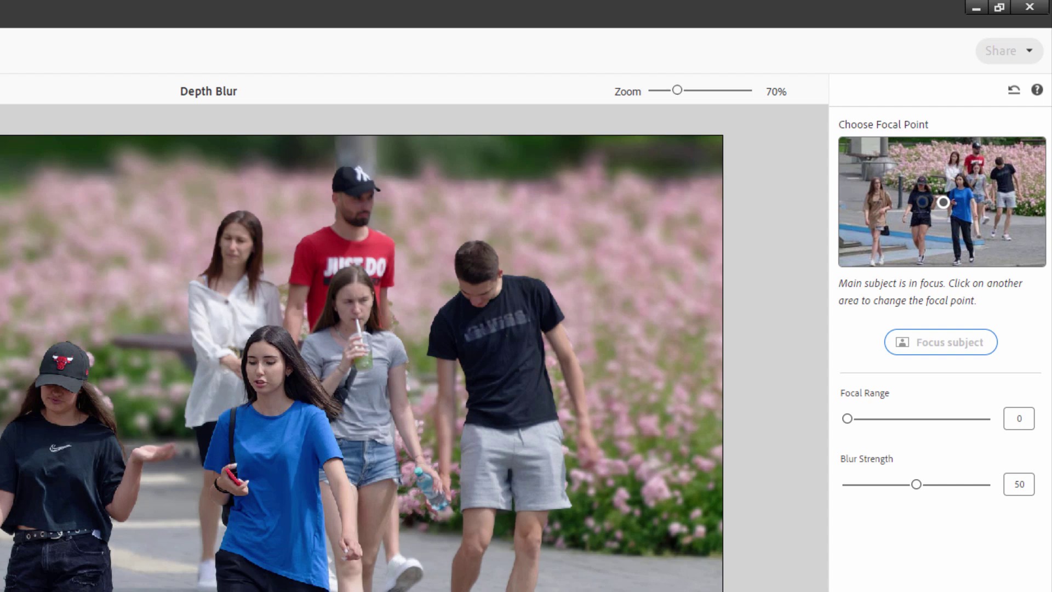
click(943, 202)
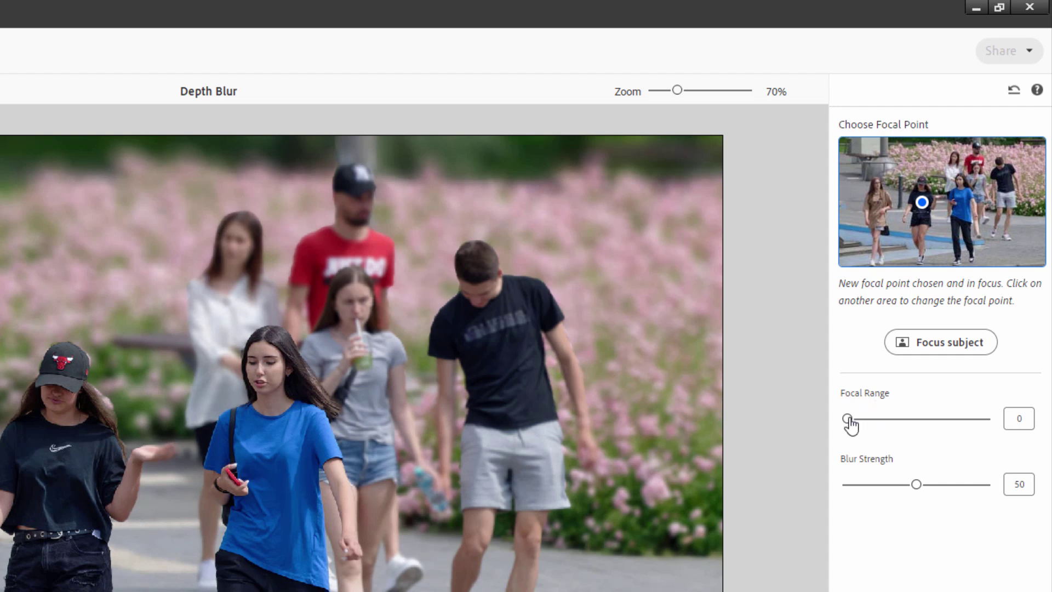
drag(852, 426, 872, 425)
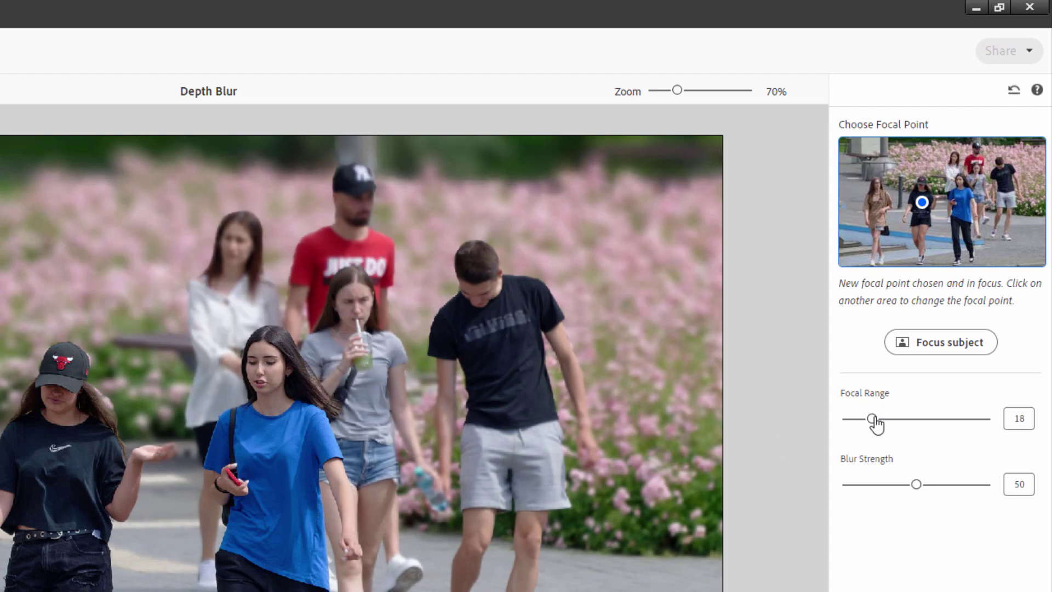
drag(876, 423, 847, 422)
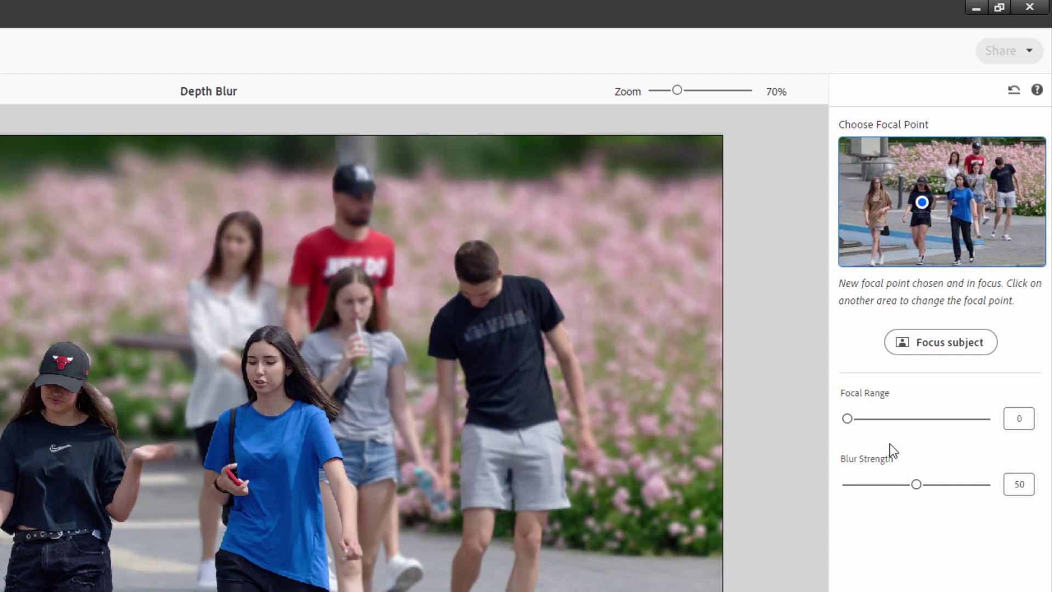
Lower the Depth Blur strength to 32 for a gentle background blur
drag(915, 485, 893, 490)
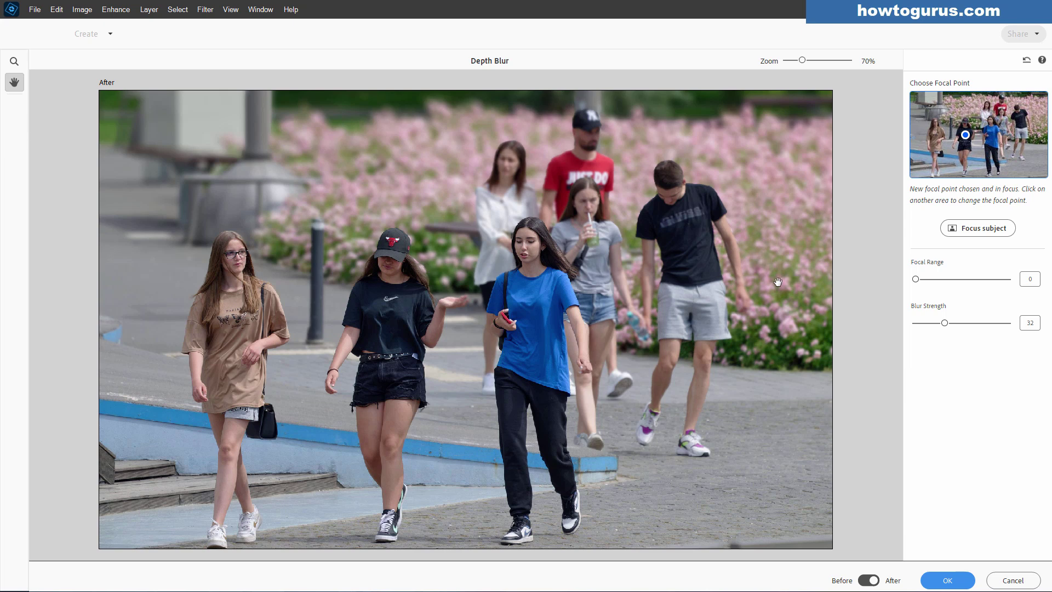
Flip the Before/After toggle to compare with the original, then back to the blurred result
click(869, 581)
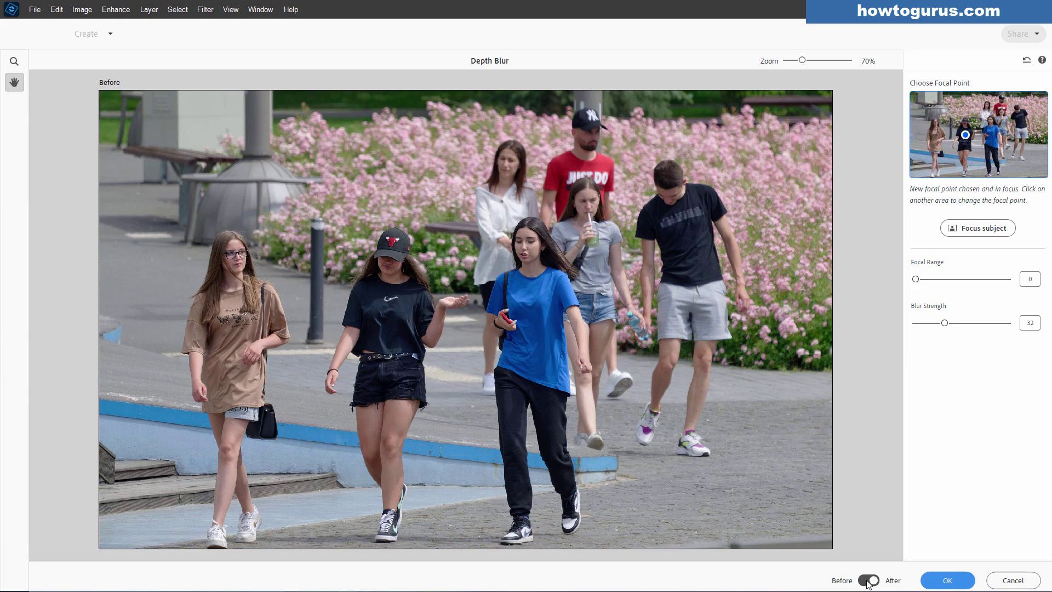
click(874, 582)
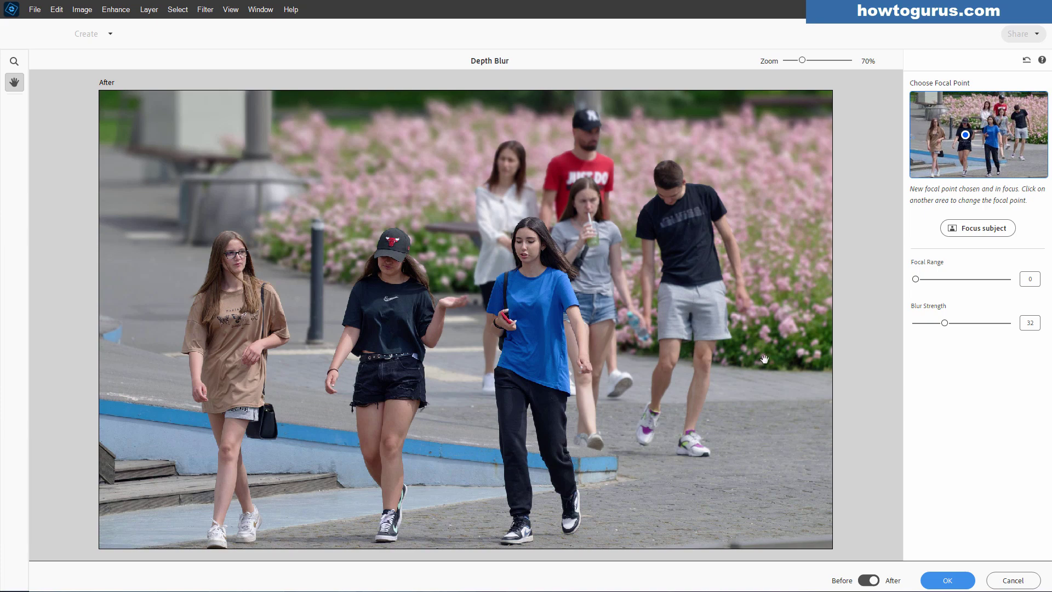
Apply the Depth Blur and toggle the _DepthBlurLayer off and on to compare
click(950, 583)
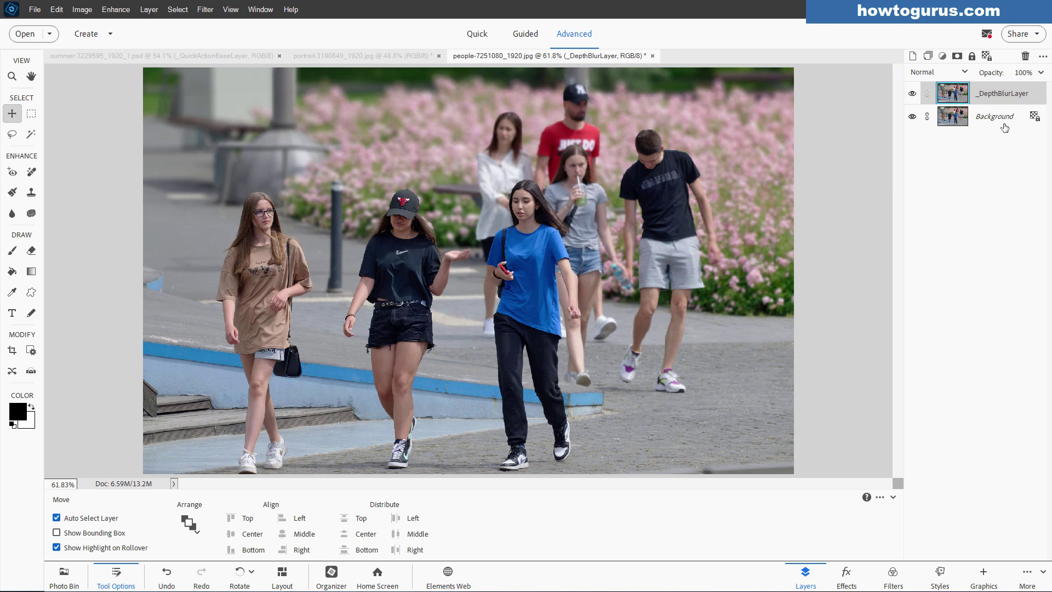
click(913, 94)
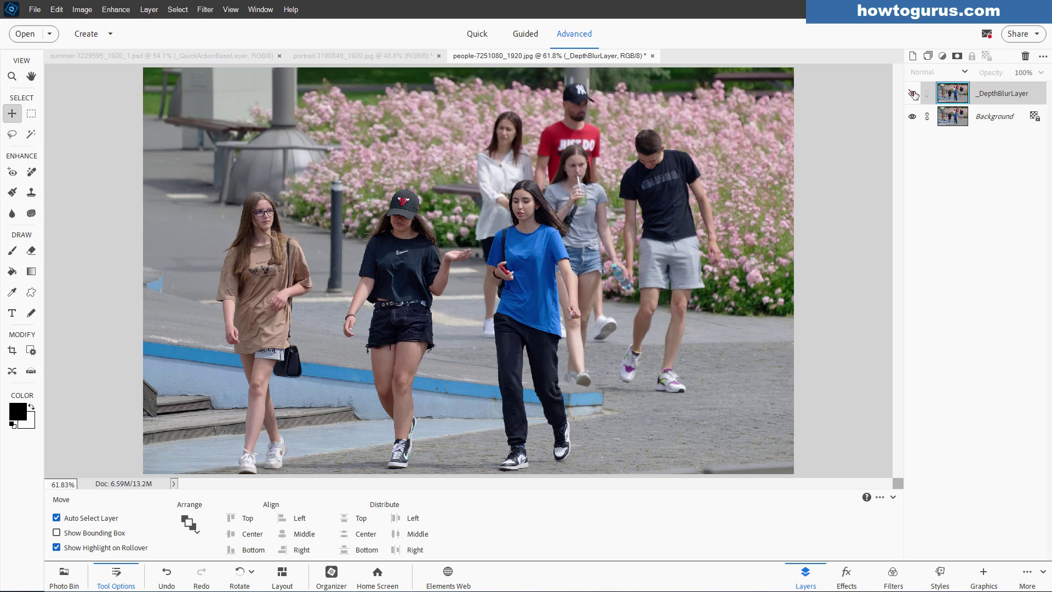
click(913, 94)
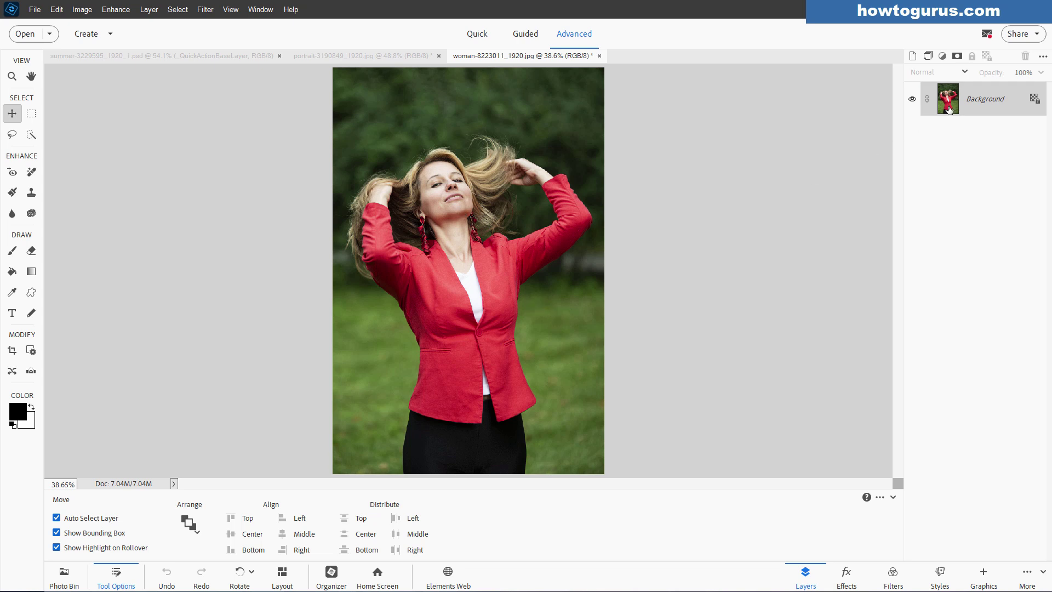
Duplicate the red-jacket photo's Background layer as Background copy
right_click(974, 102)
click(983, 127)
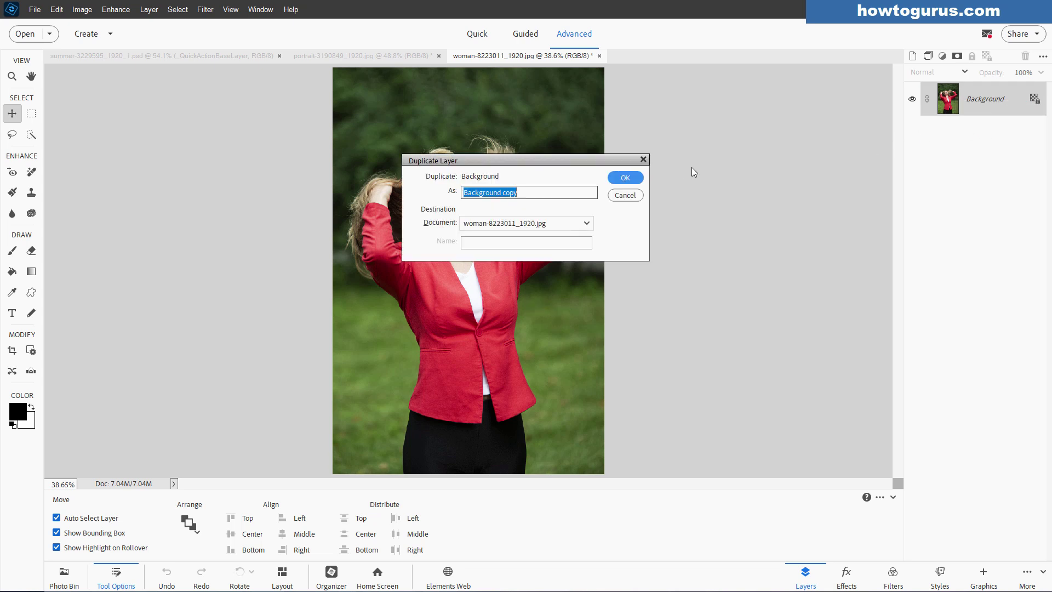
click(625, 179)
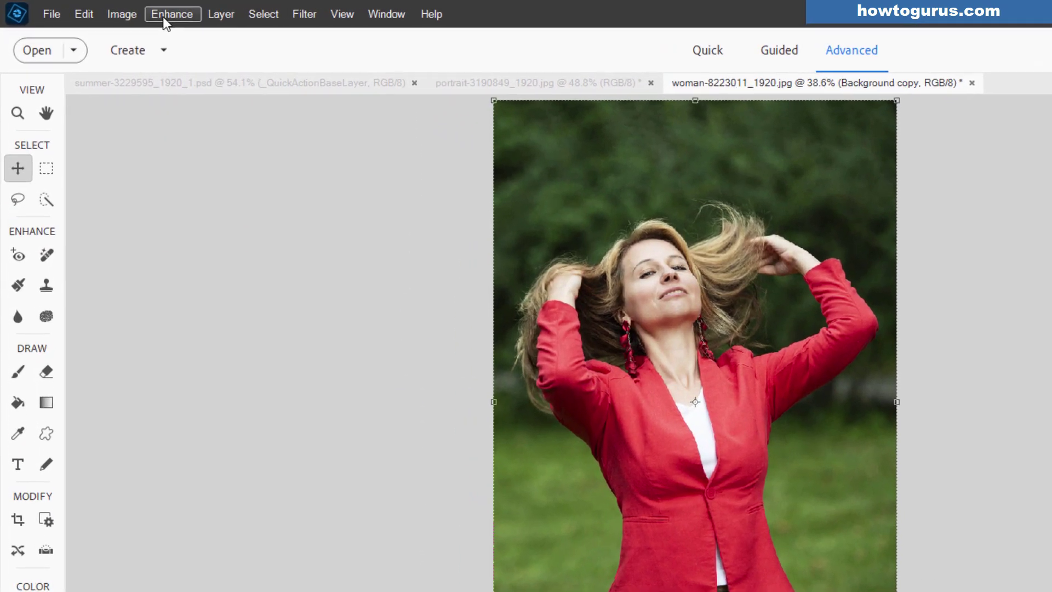
click(116, 9)
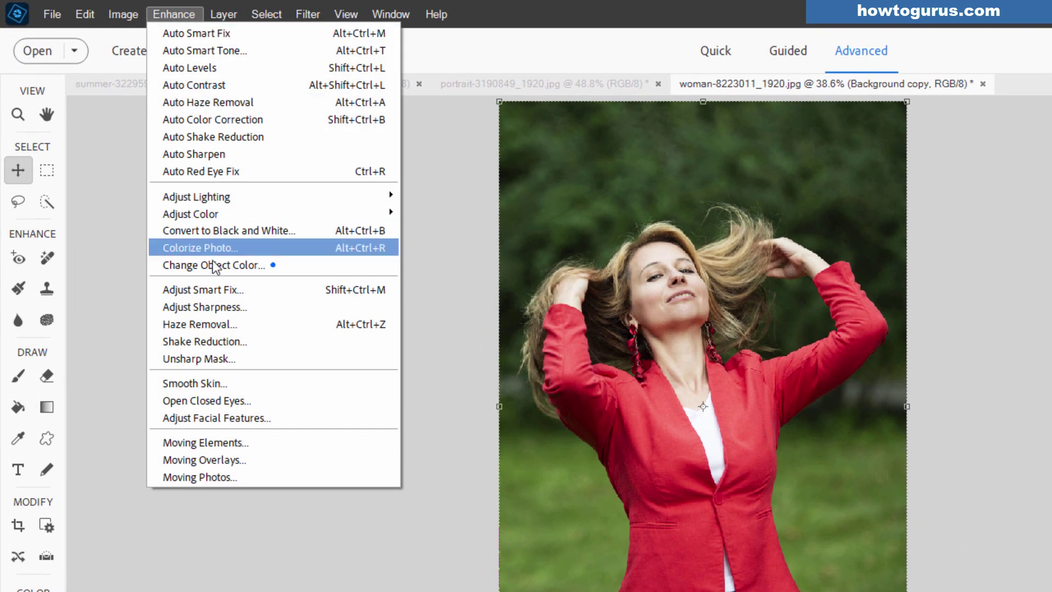
Start Change Object Color and switch Auto Selection to Lasso to outline the red jacket
click(250, 264)
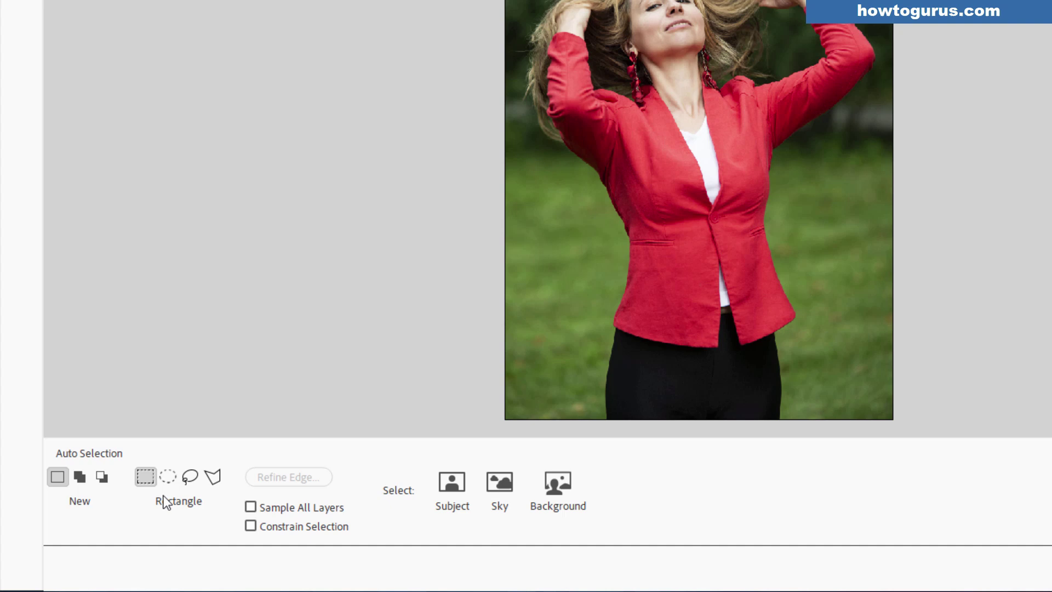
click(189, 478)
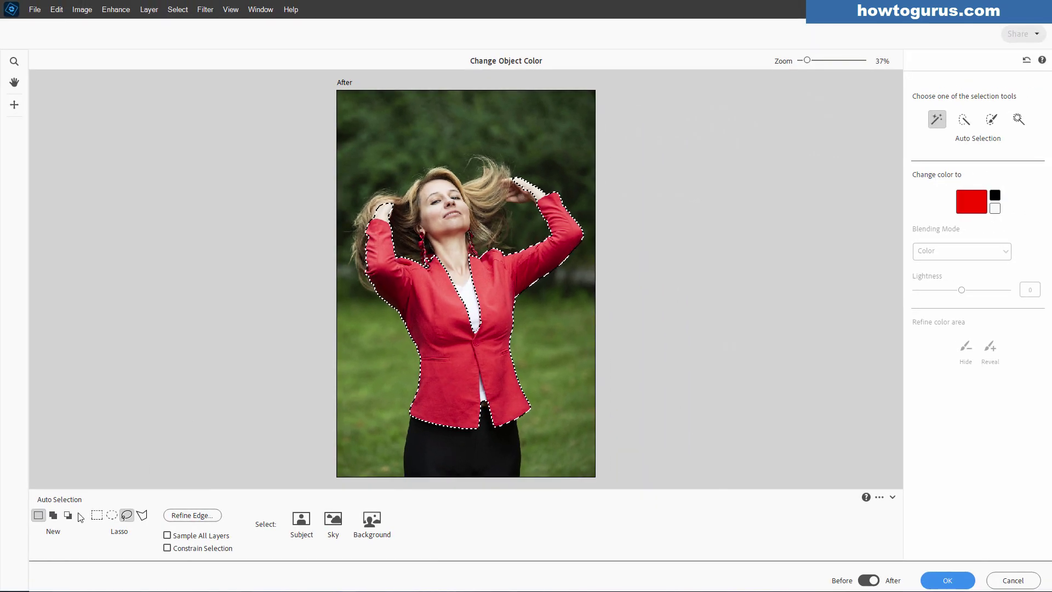
Use Subtract mode with Polygon Lasso to cut the white shirt strip from the jacket selection
click(67, 515)
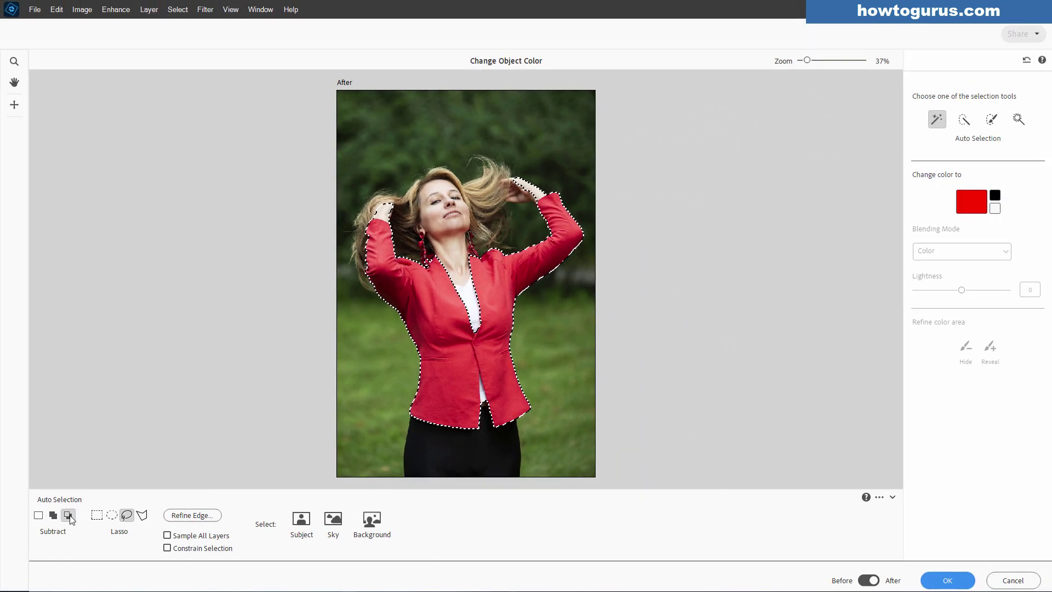
click(141, 515)
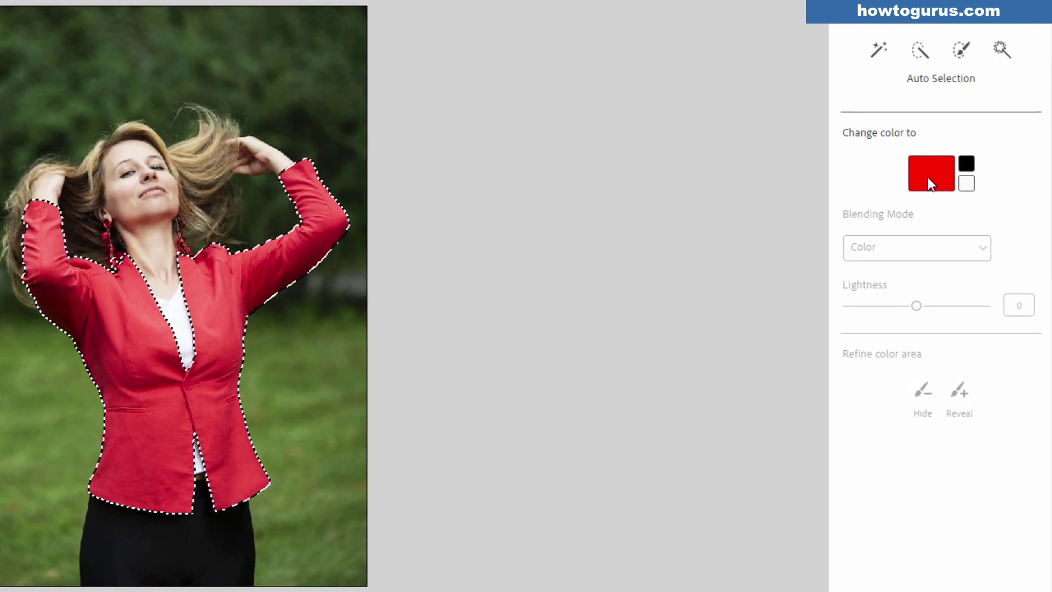
Pick teal #00ffcc in the Color Picker as the jacket's new colour and confirm it
click(928, 176)
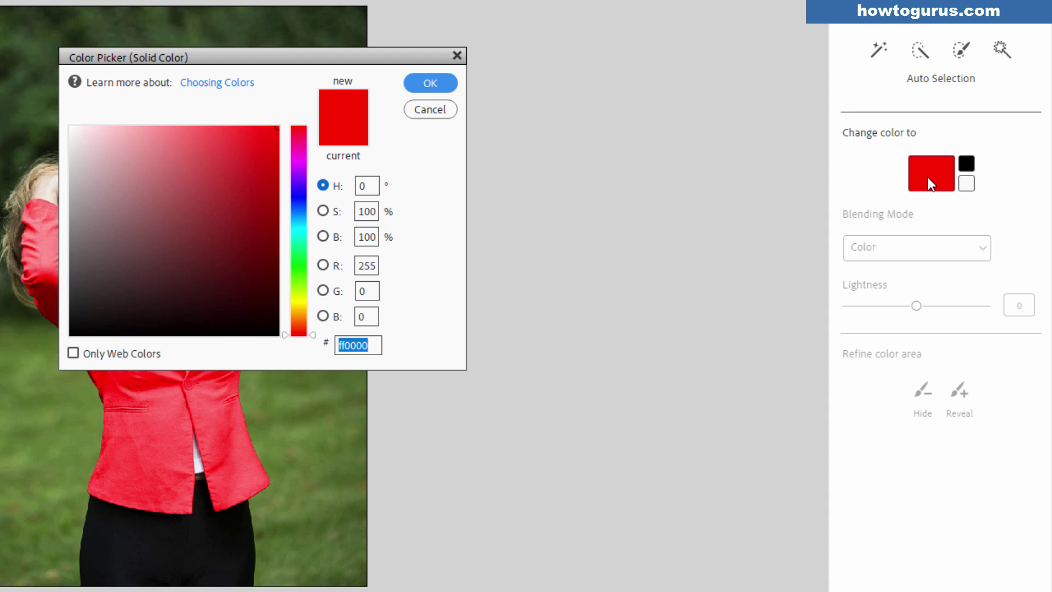
drag(372, 59, 661, 96)
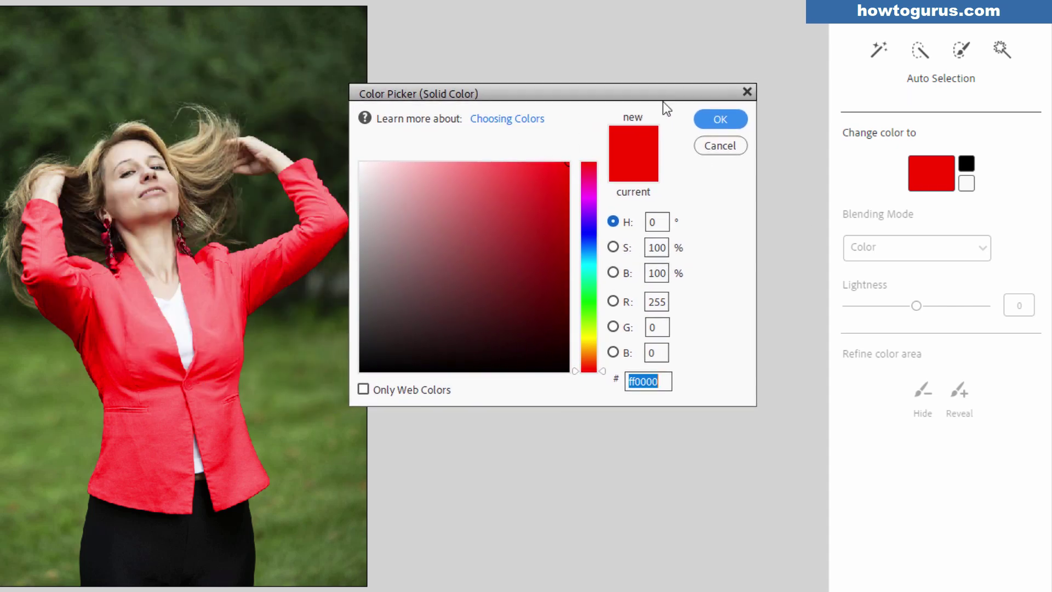
mouse_move(591, 269)
mouse_down()
mouse_move(593, 312)
mouse_move(590, 268)
mouse_up()
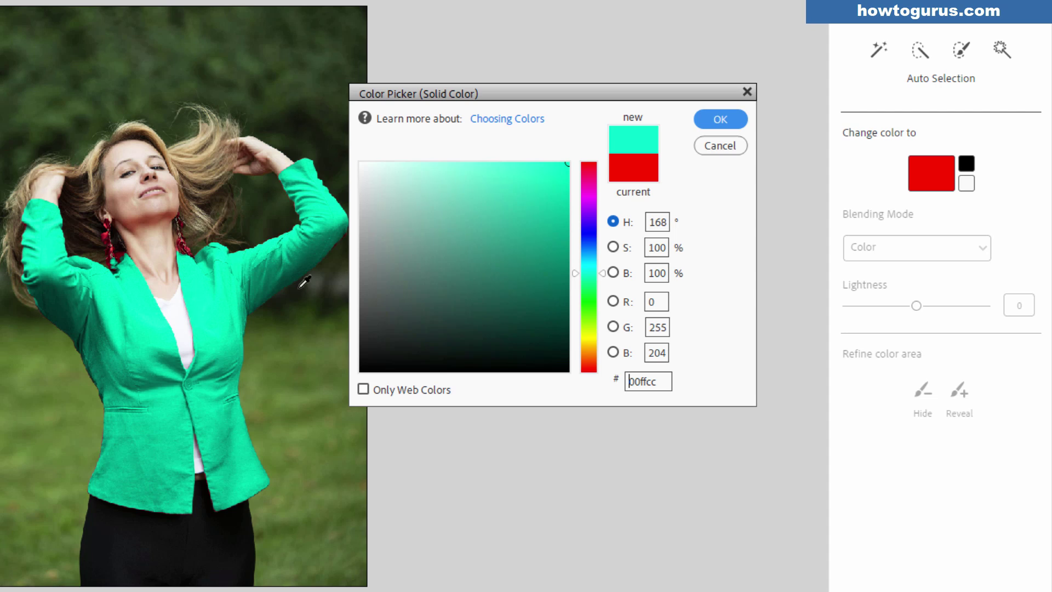
click(727, 117)
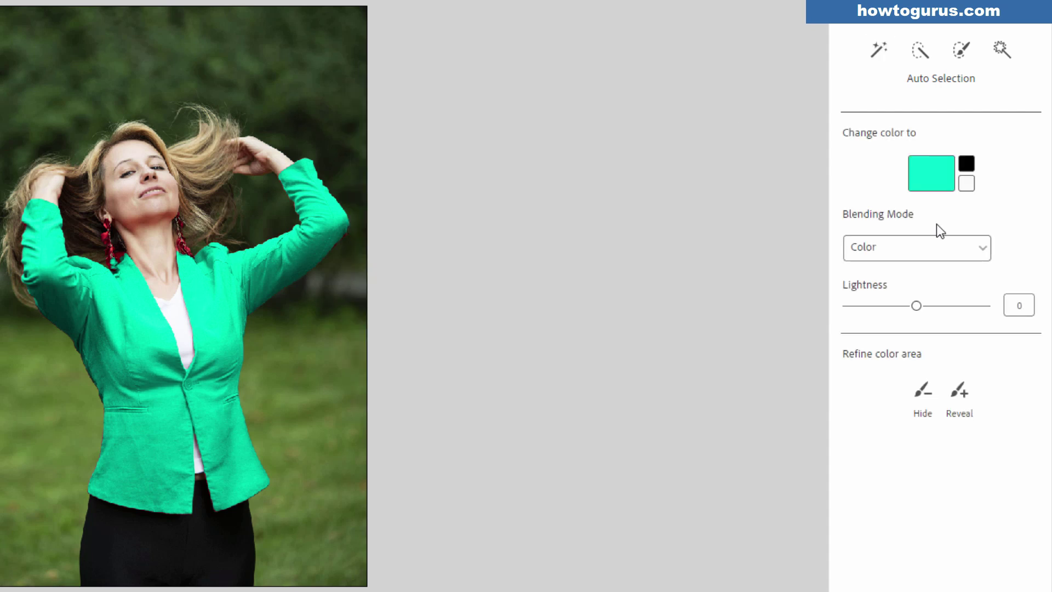
Try Multiply and Screen blending, return to Color, and set Lightness to -7
click(967, 252)
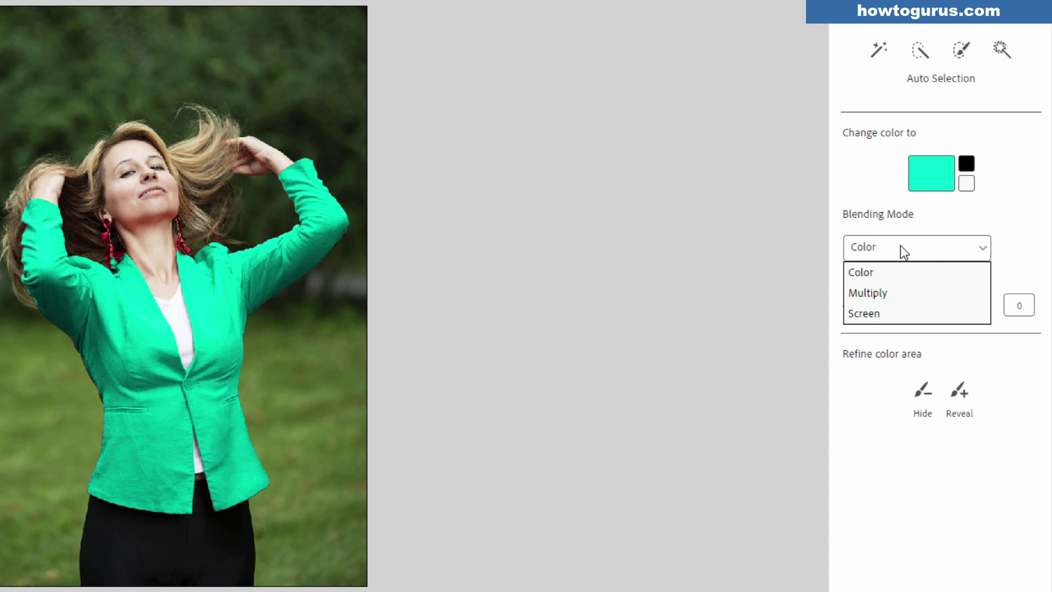
click(883, 293)
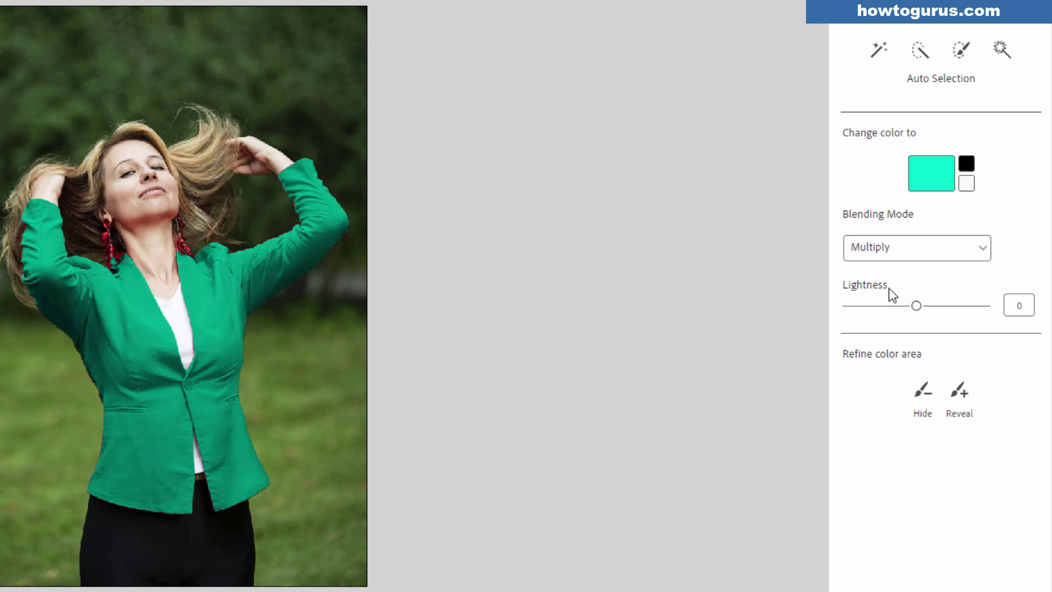
click(903, 252)
click(885, 313)
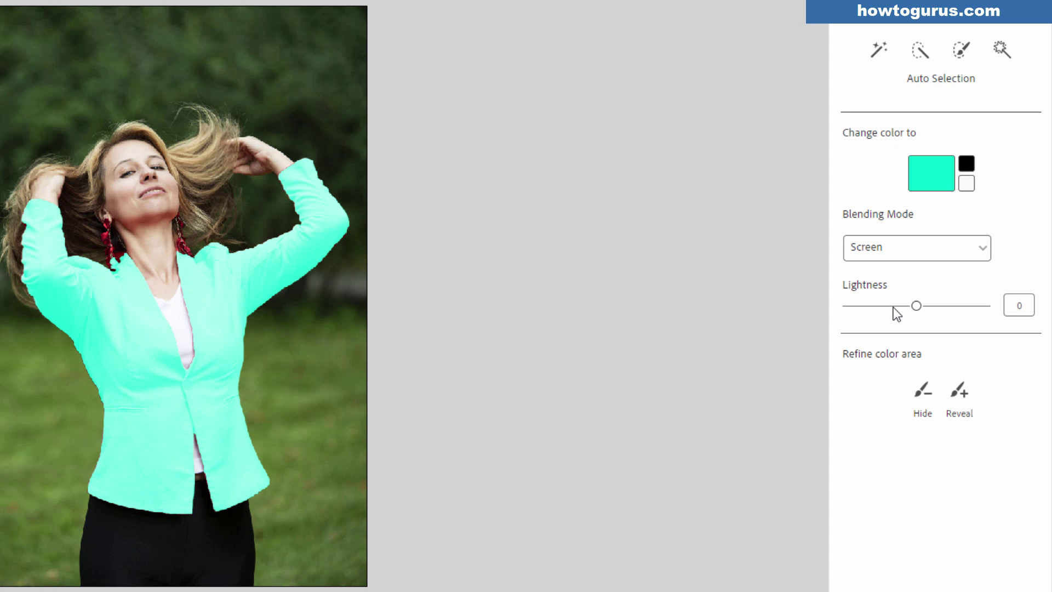
click(893, 251)
click(891, 272)
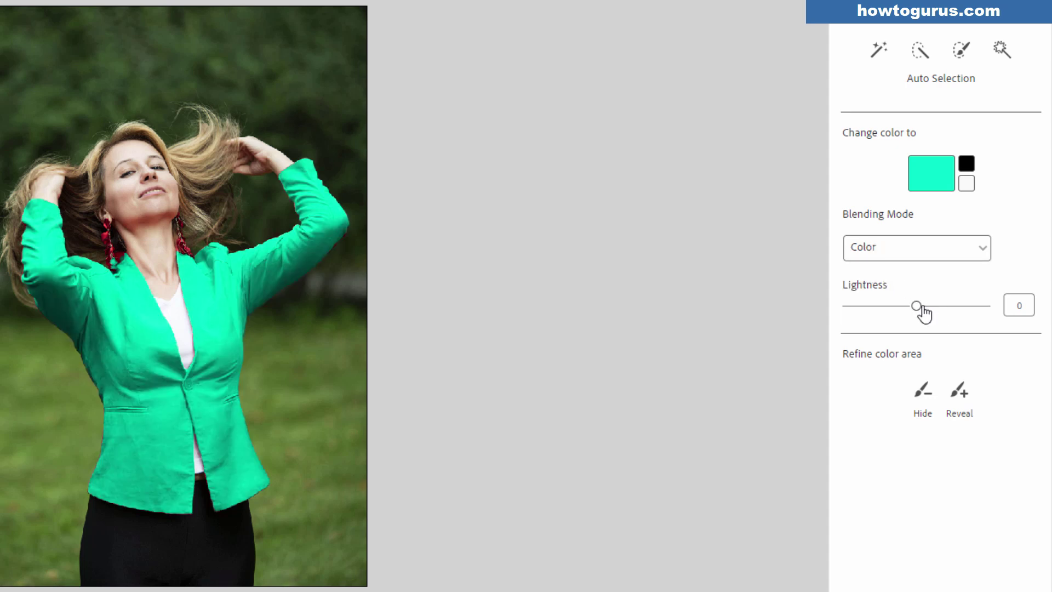
mouse_move(918, 307)
mouse_down()
mouse_move(951, 312)
mouse_move(887, 311)
mouse_move(906, 310)
mouse_up()
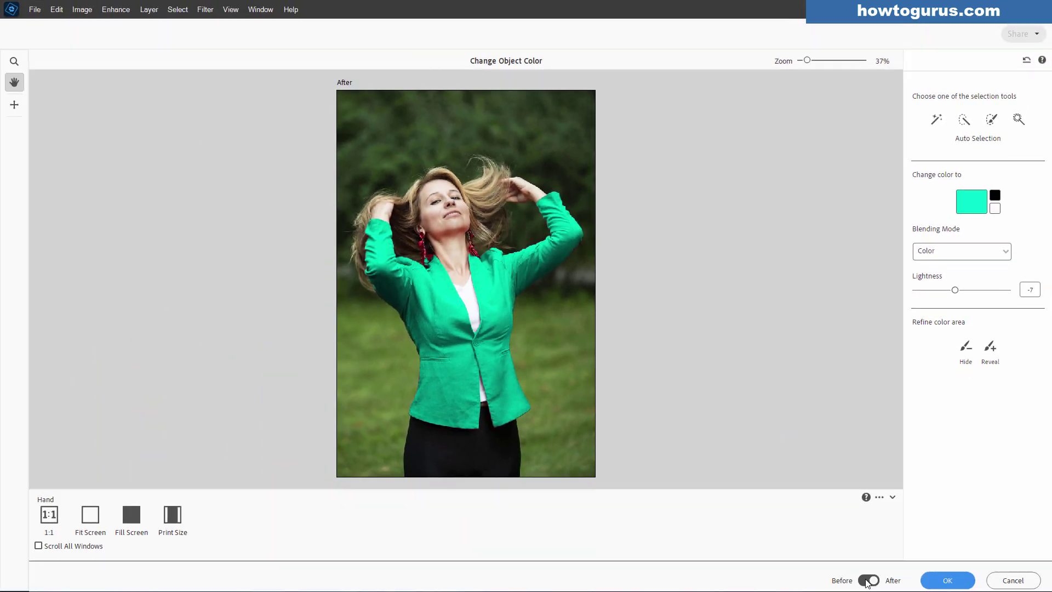
Compare before and after, apply the teal recolour, and select the _groupMask layer's mask
click(867, 582)
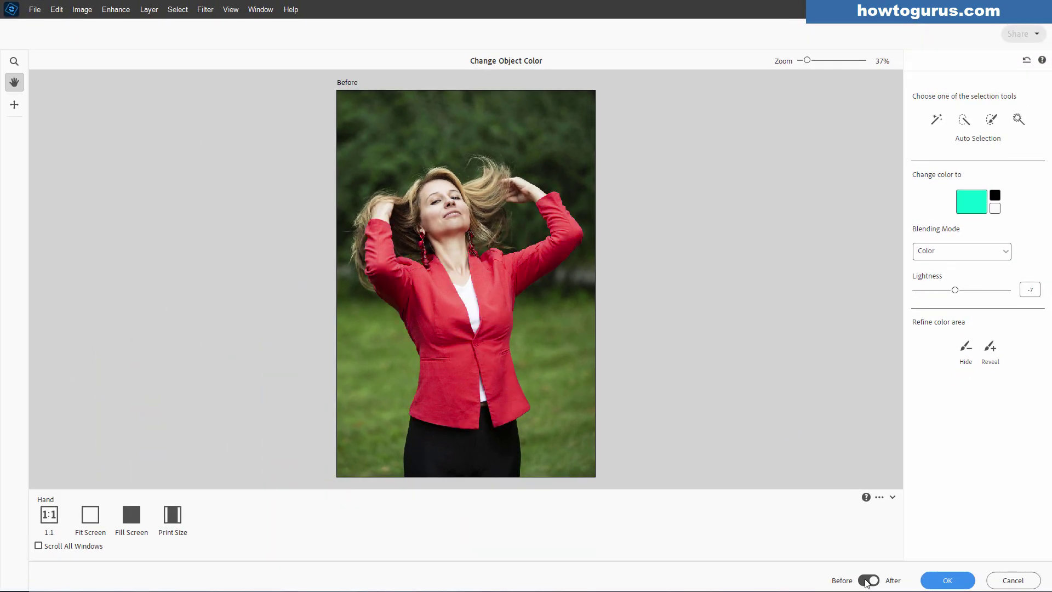
click(873, 583)
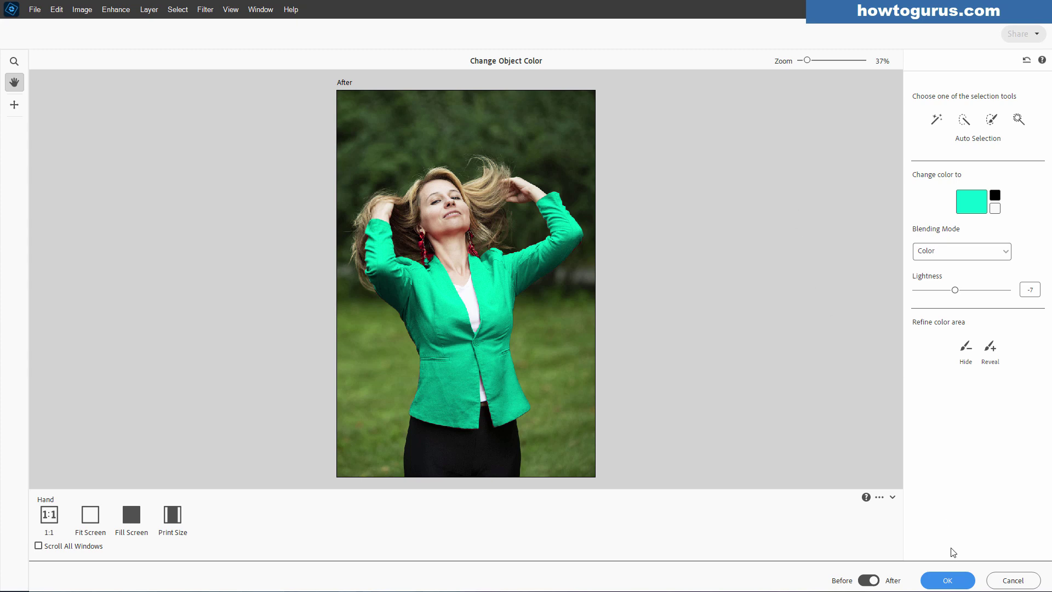
click(949, 580)
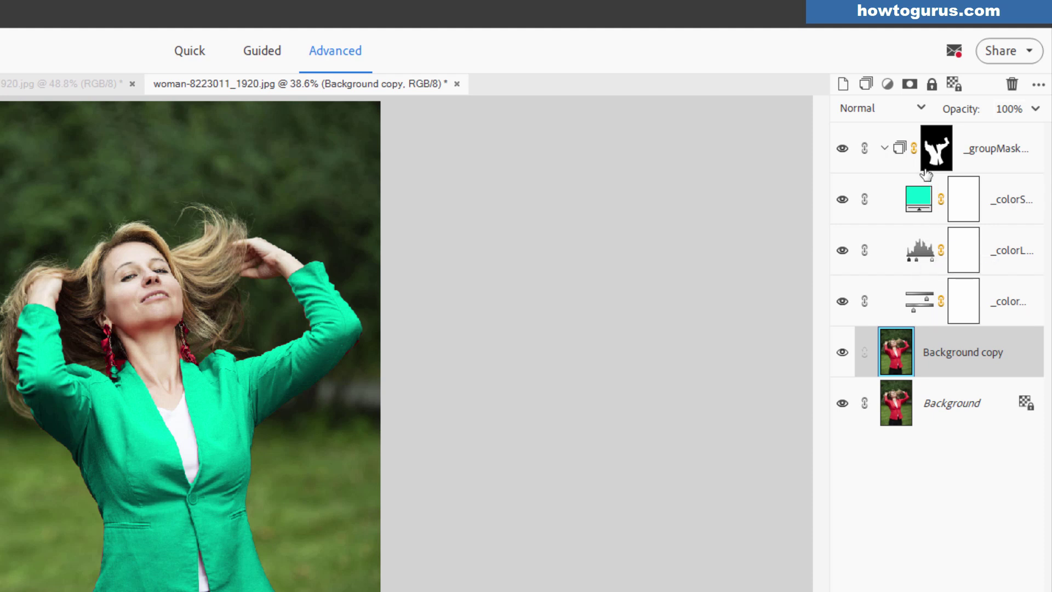
click(937, 158)
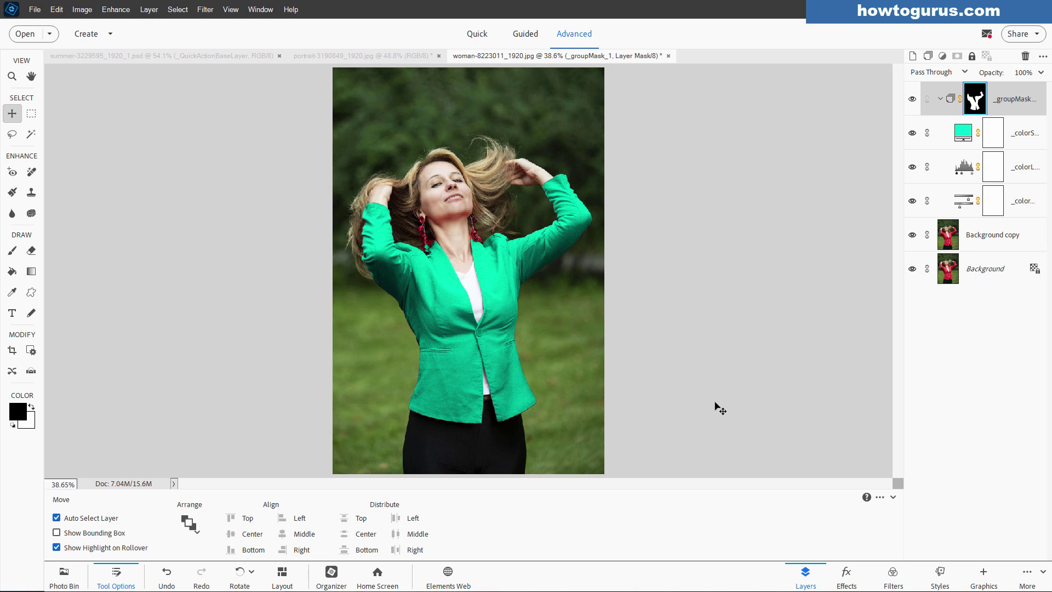
click(116, 11)
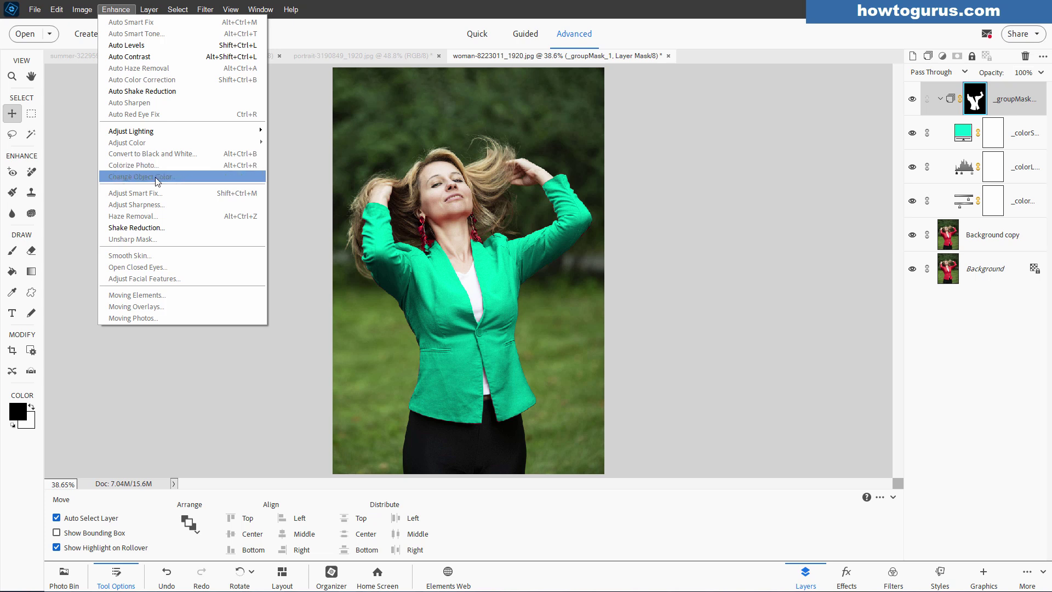
click(307, 191)
click(695, 287)
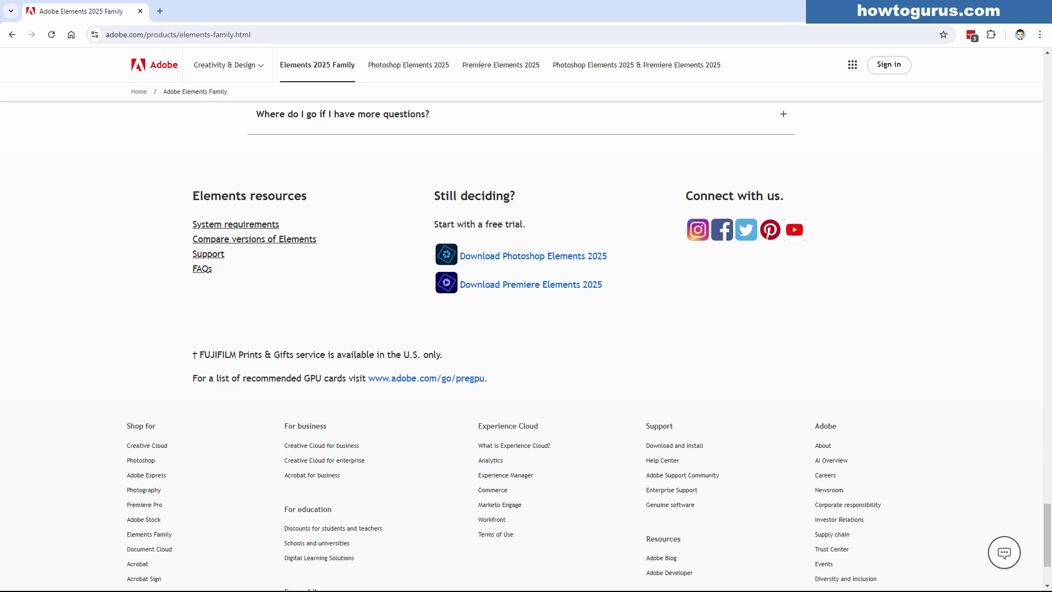
Scroll to Photoshop Elements 2025 at US$99.99 and highlight the '3-year term license' note
drag(1046, 534, 1049, 62)
scroll(465, 367, down, 8)
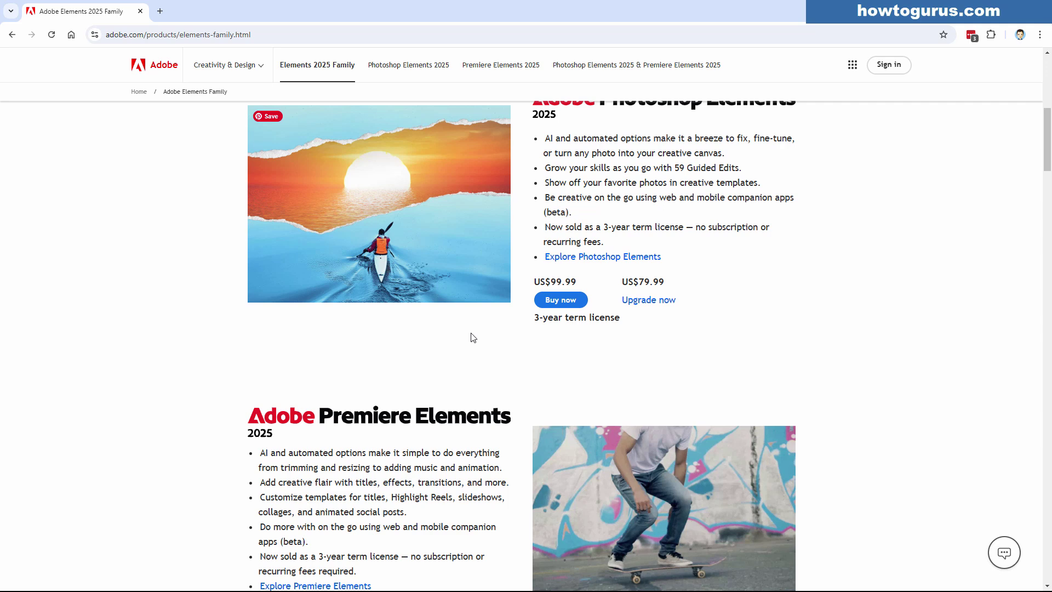
scroll(712, 345, up, 1)
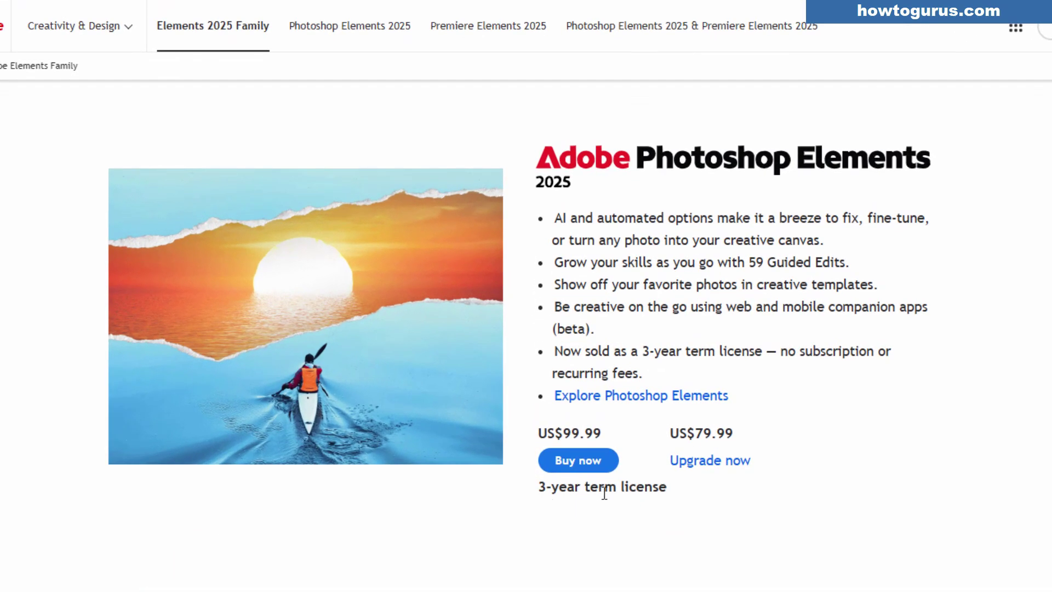
drag(669, 490, 542, 500)
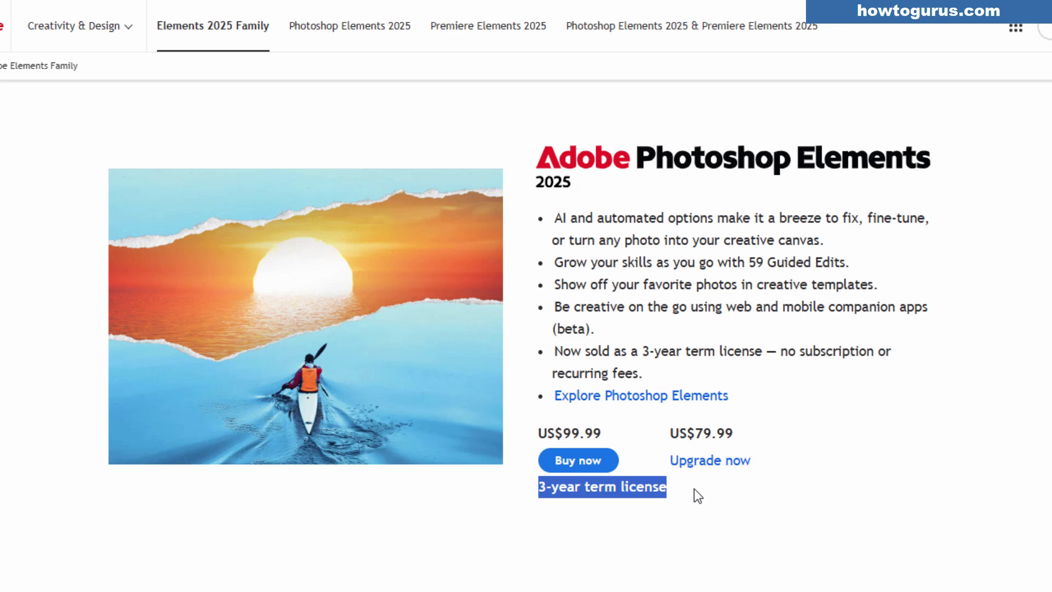
Clear, reselect, then clear again the '3-year term license' highlight on the pricing page
click(646, 496)
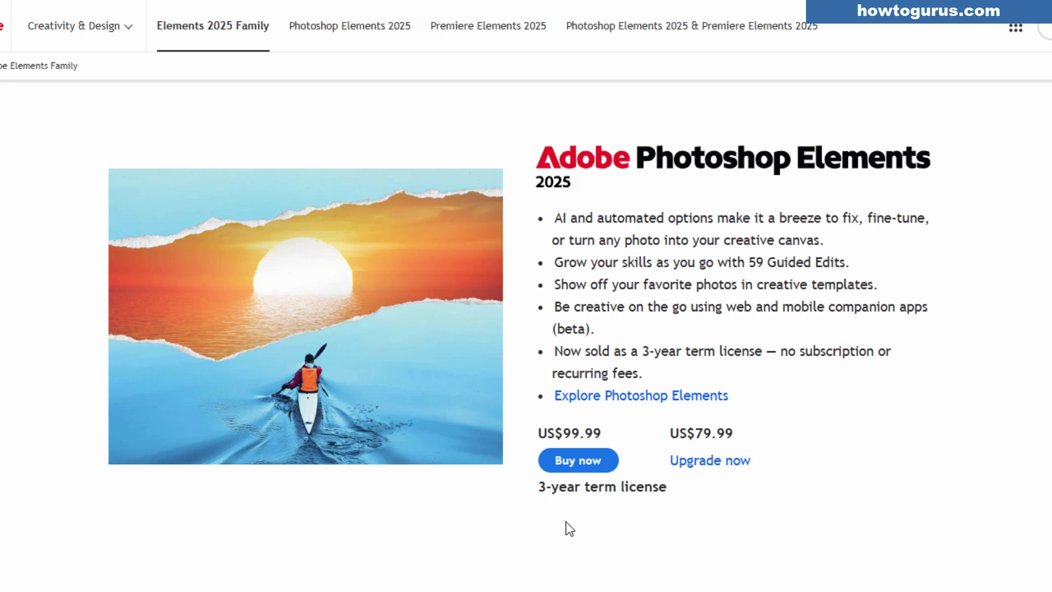
drag(538, 487, 669, 489)
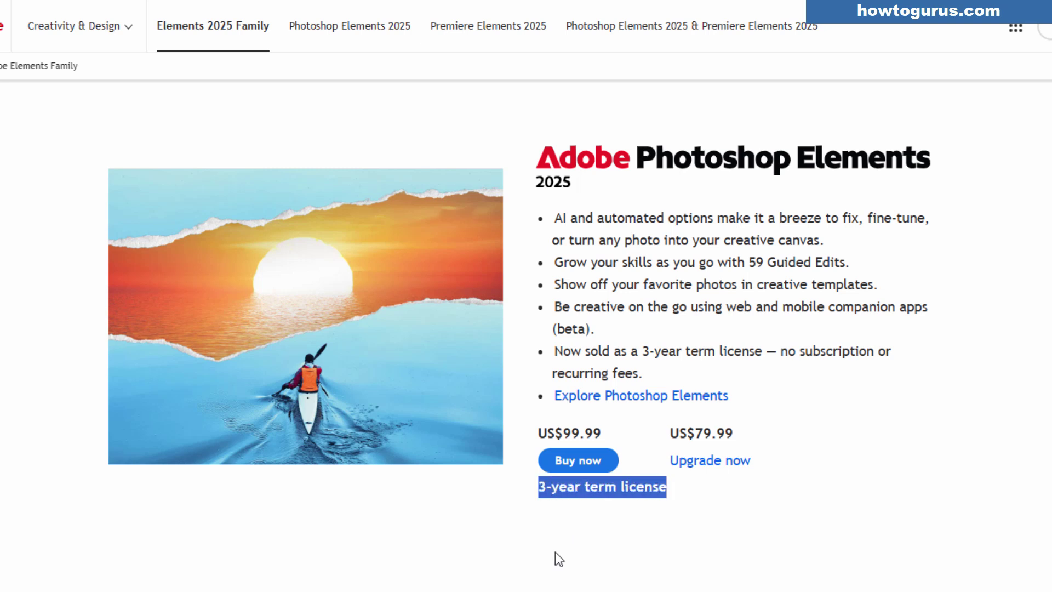
click(583, 545)
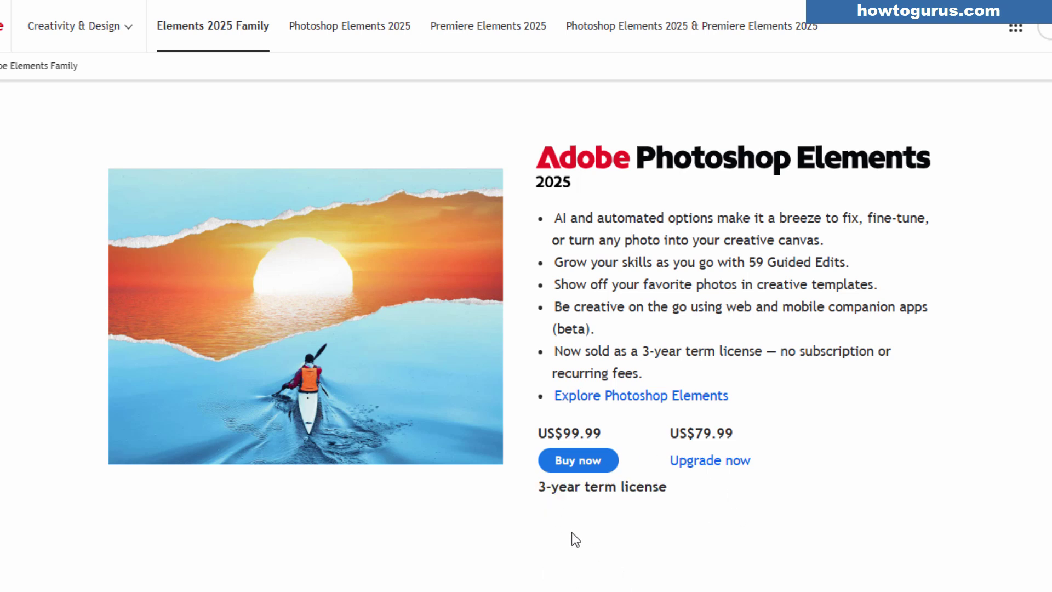